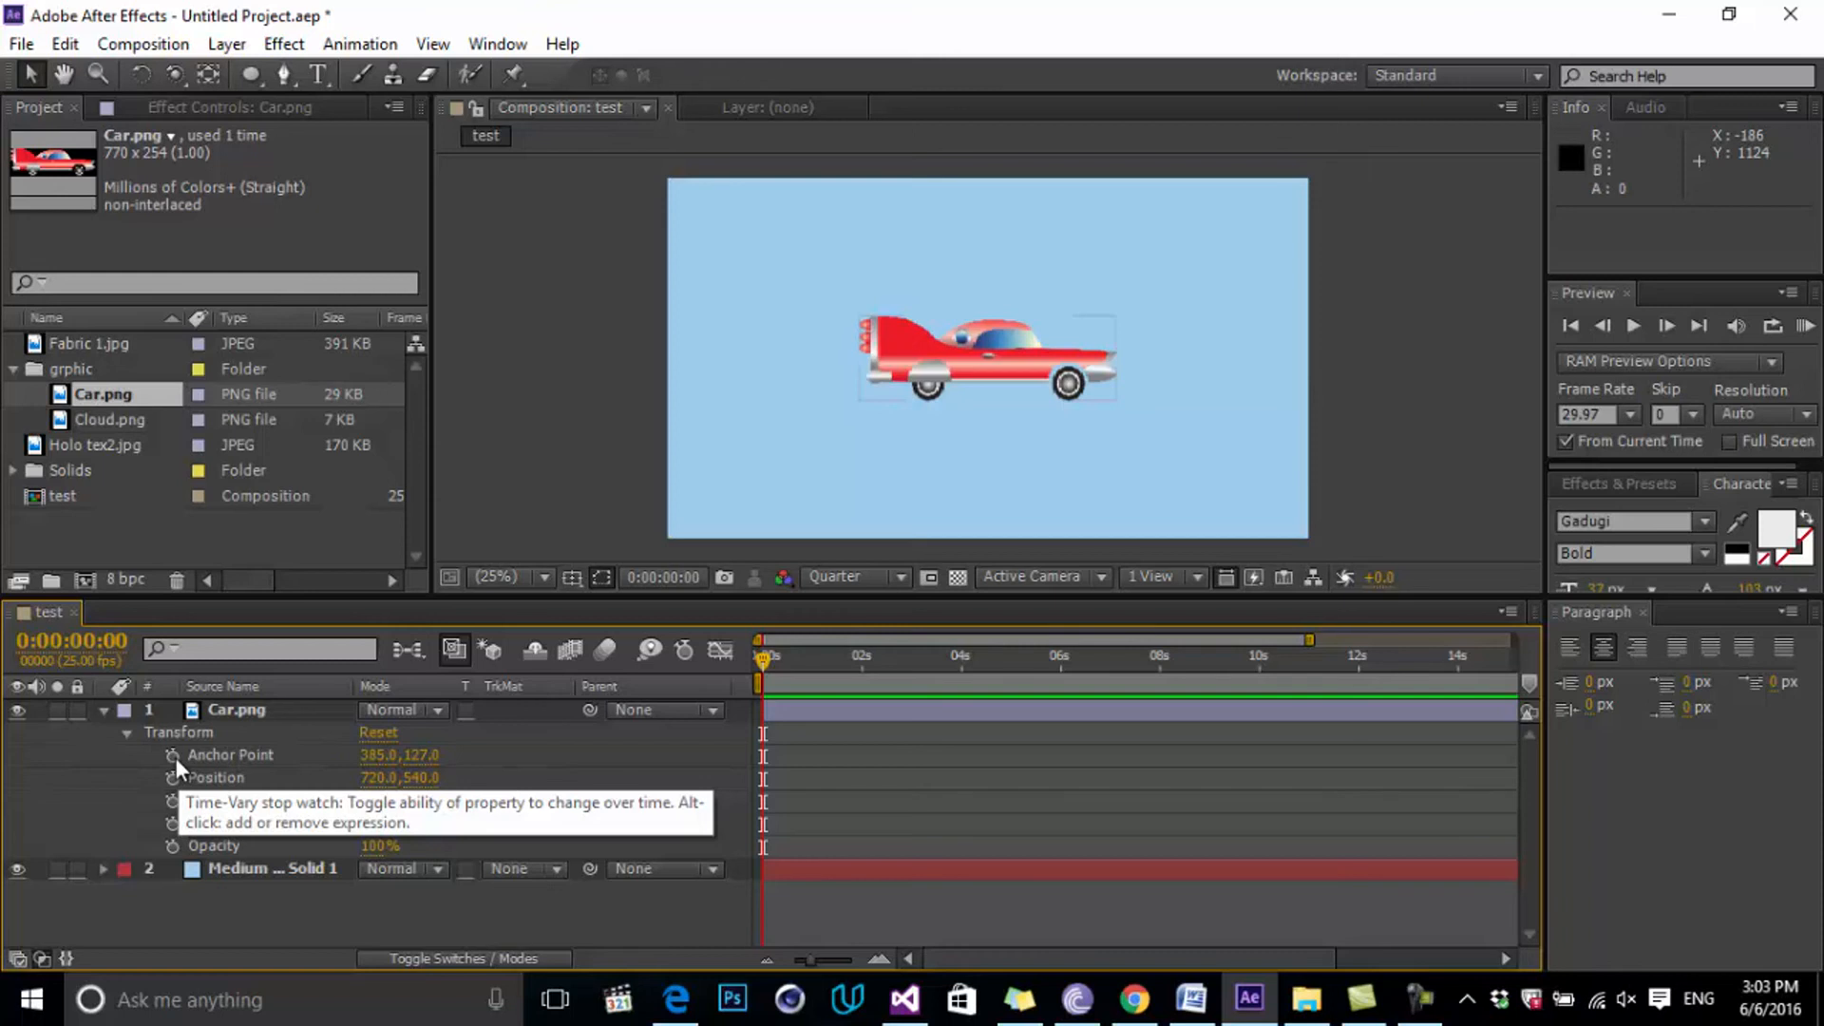
Keyframe the Car.png layer's Position at 0:00:00:00 and set Position to 404.0, 540.0 at 0:00:01:23.
click(241, 777)
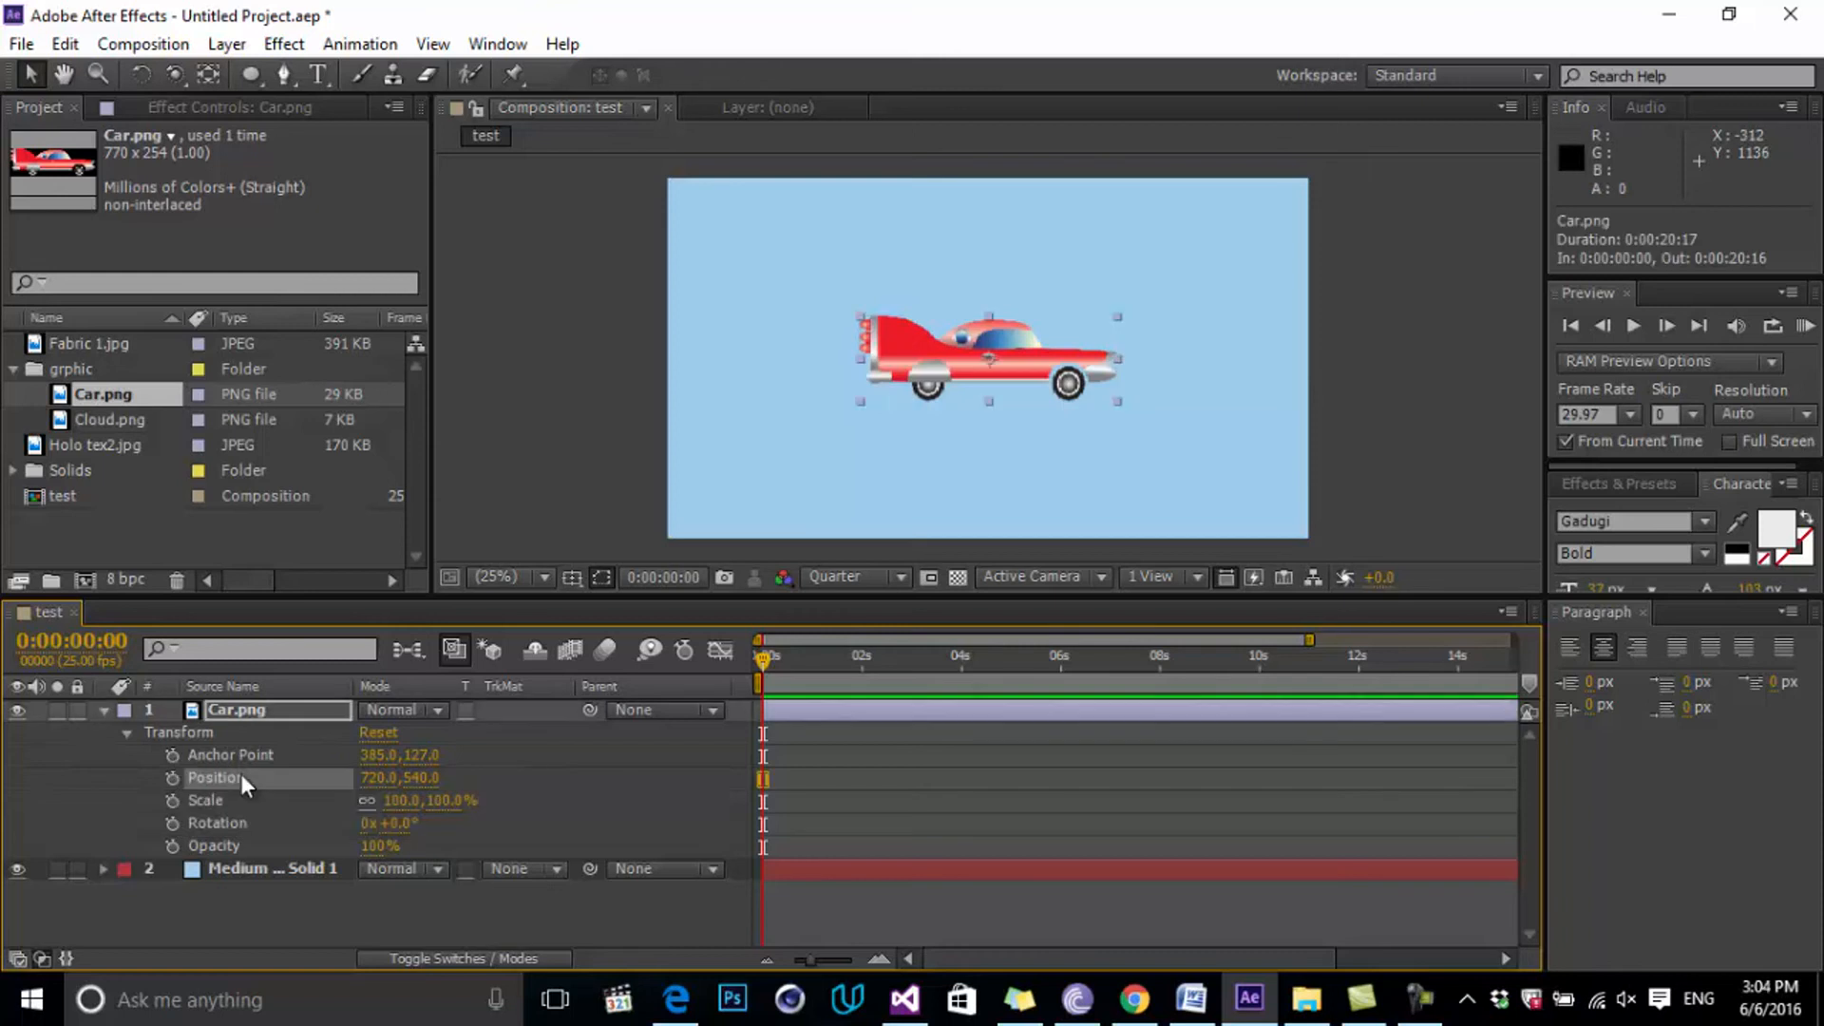
click(172, 778)
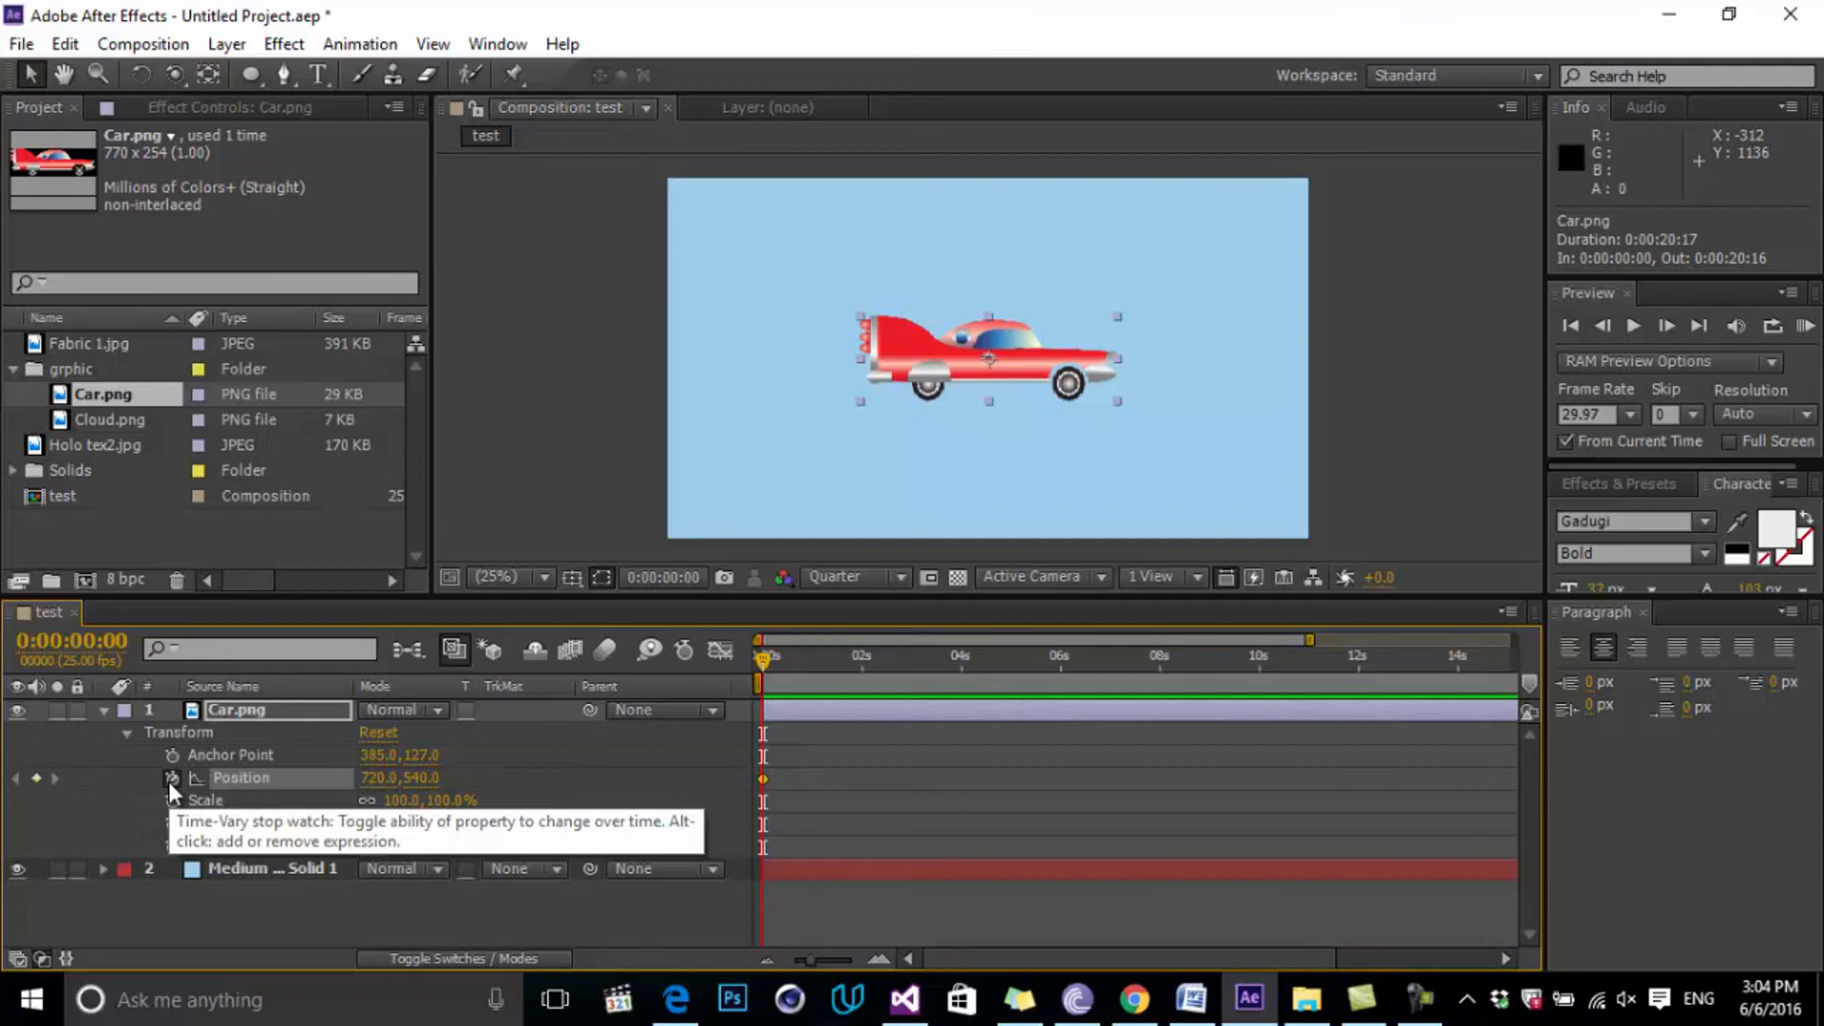
drag(814, 749, 716, 817)
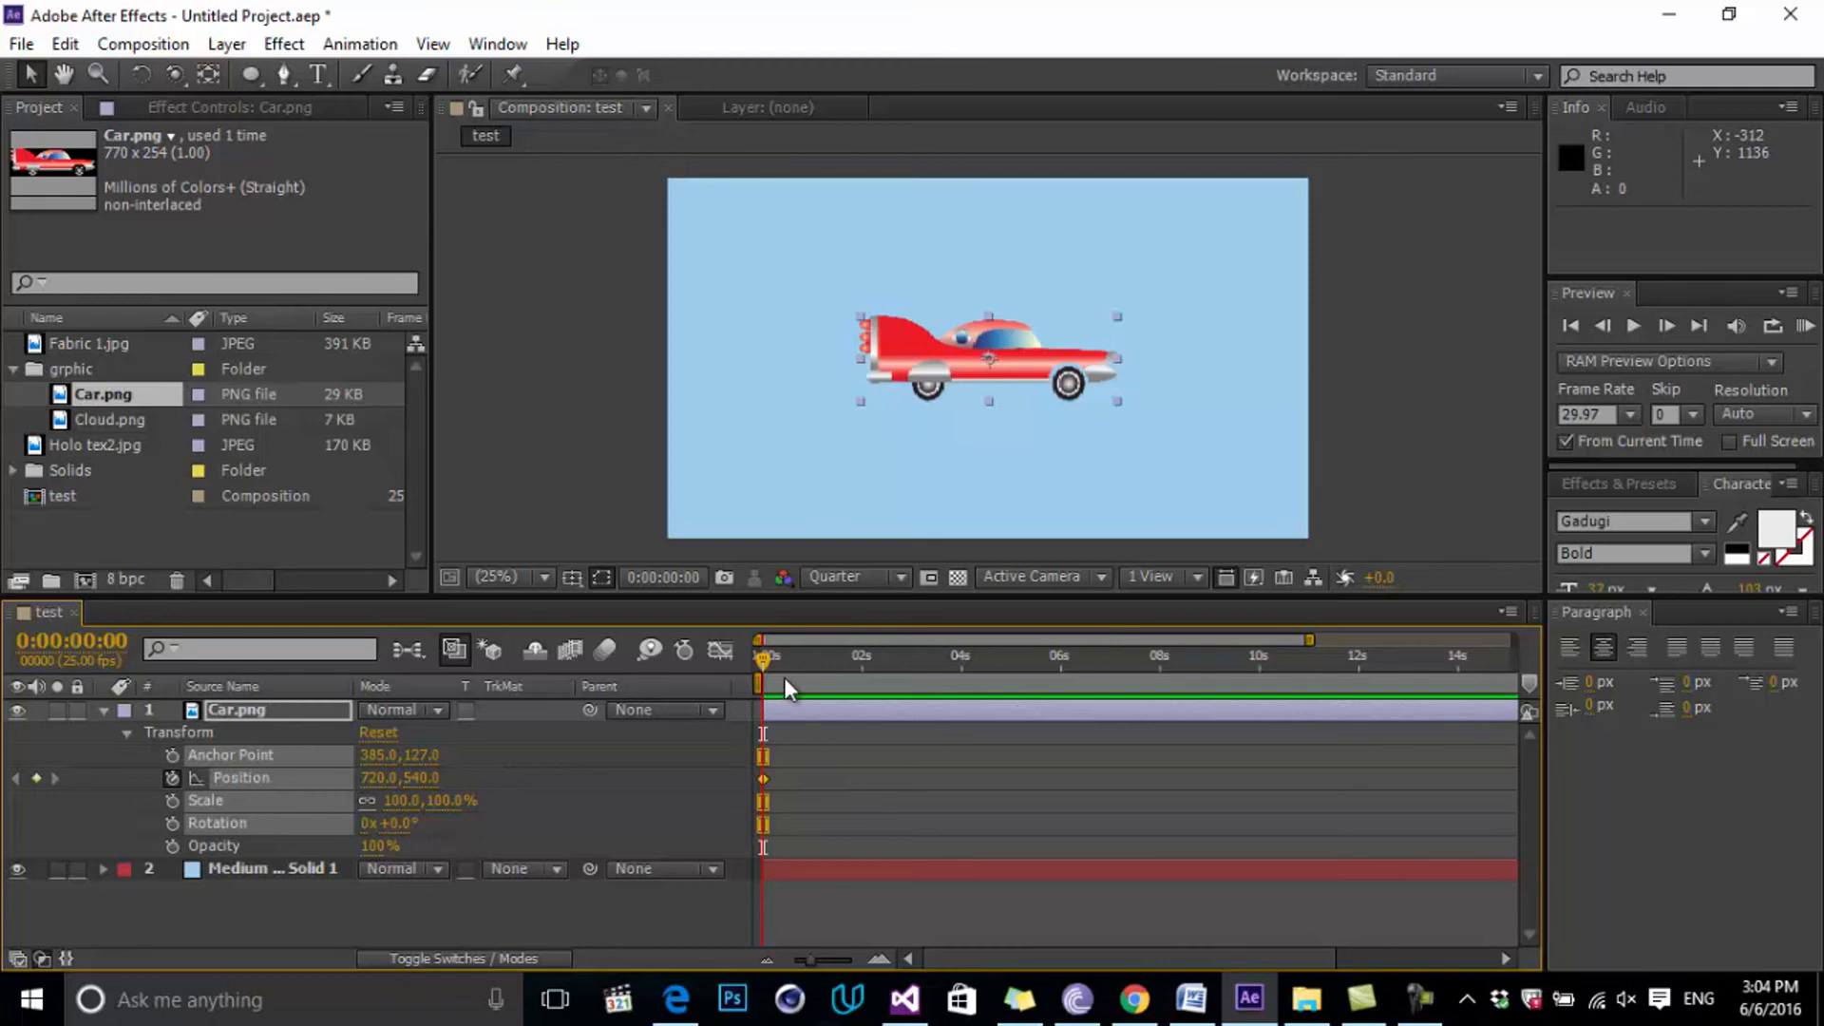
drag(769, 658, 865, 670)
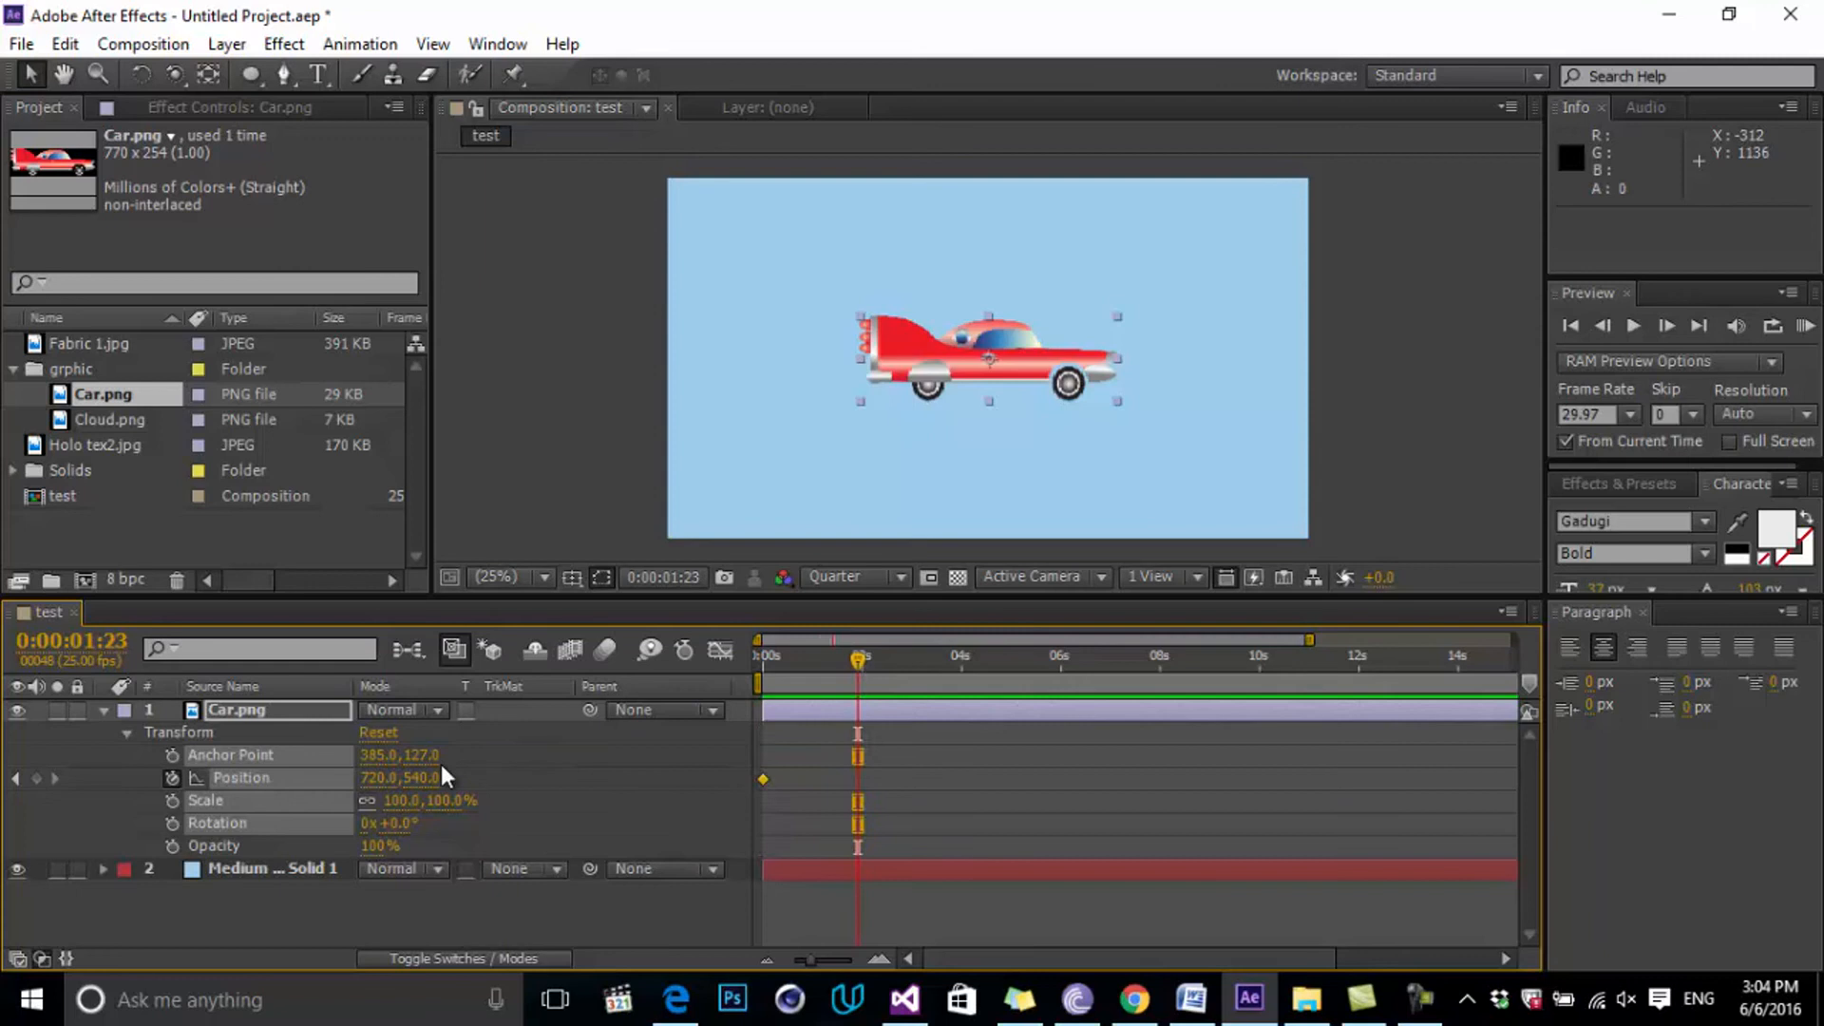
drag(392, 783, 11, 815)
click(877, 774)
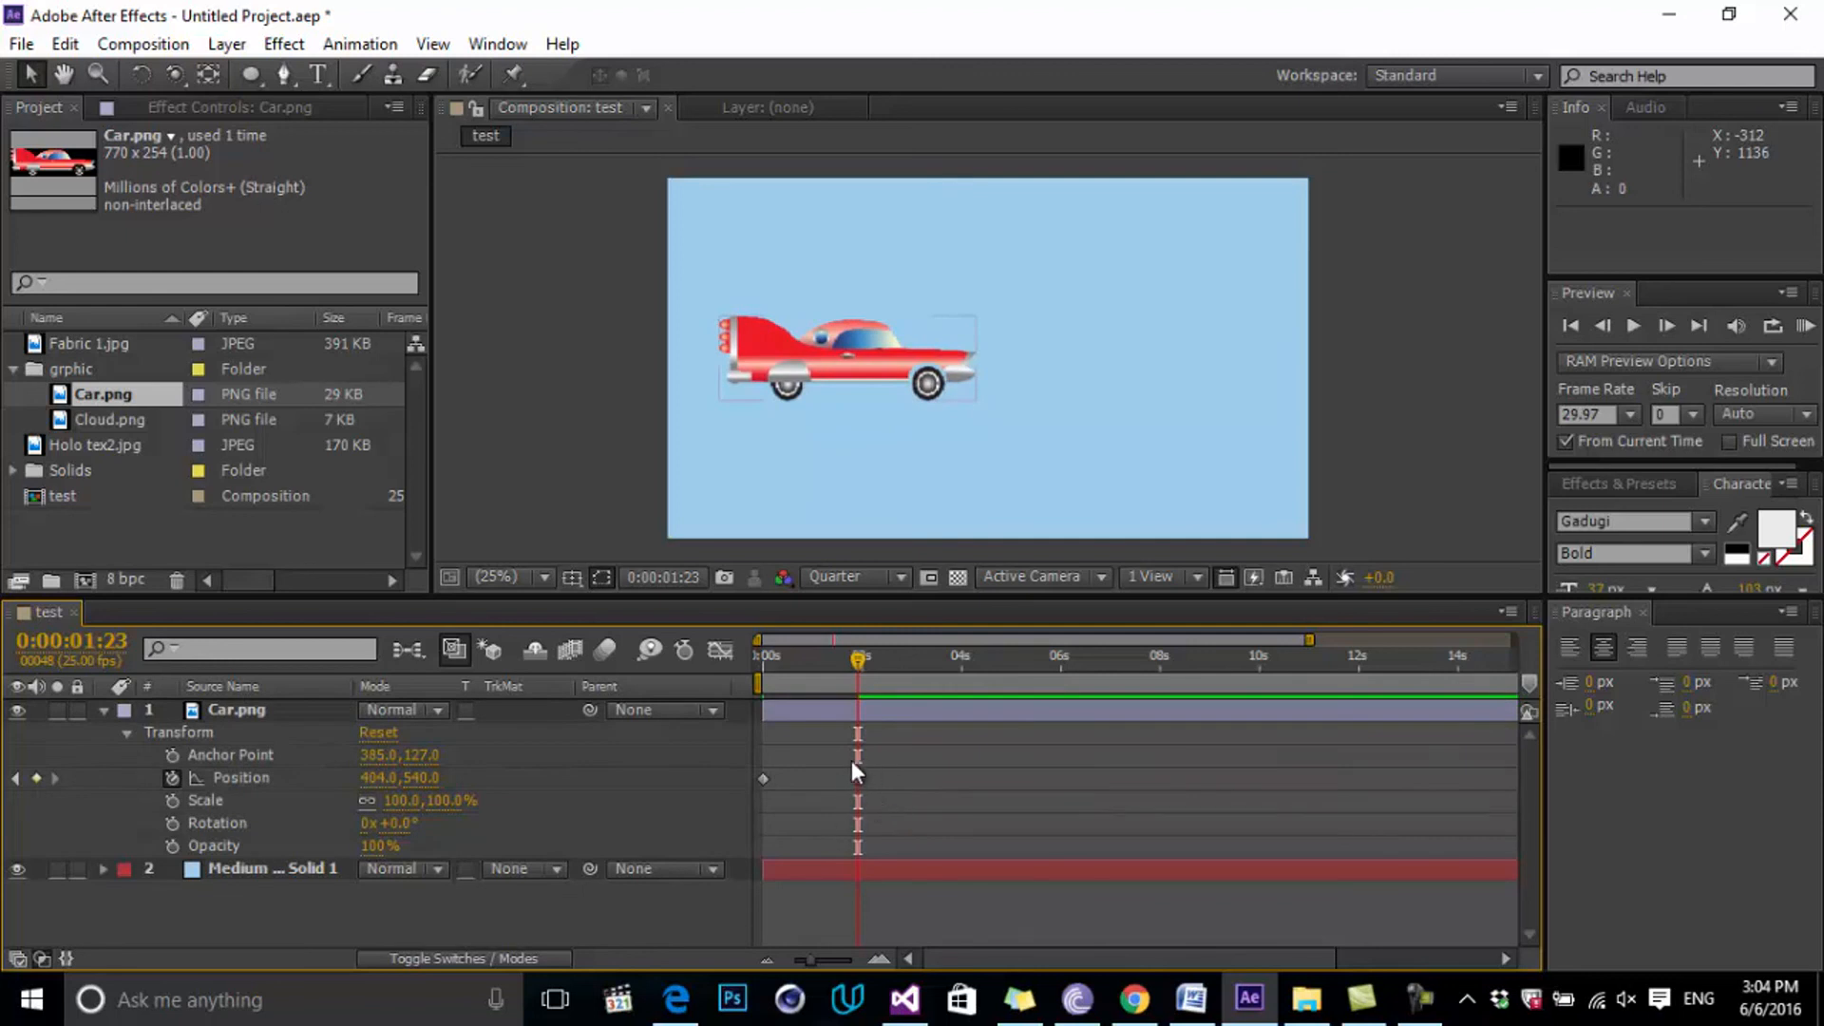
Preview the car's position animation from the start of the composition several times.
drag(862, 671, 743, 679)
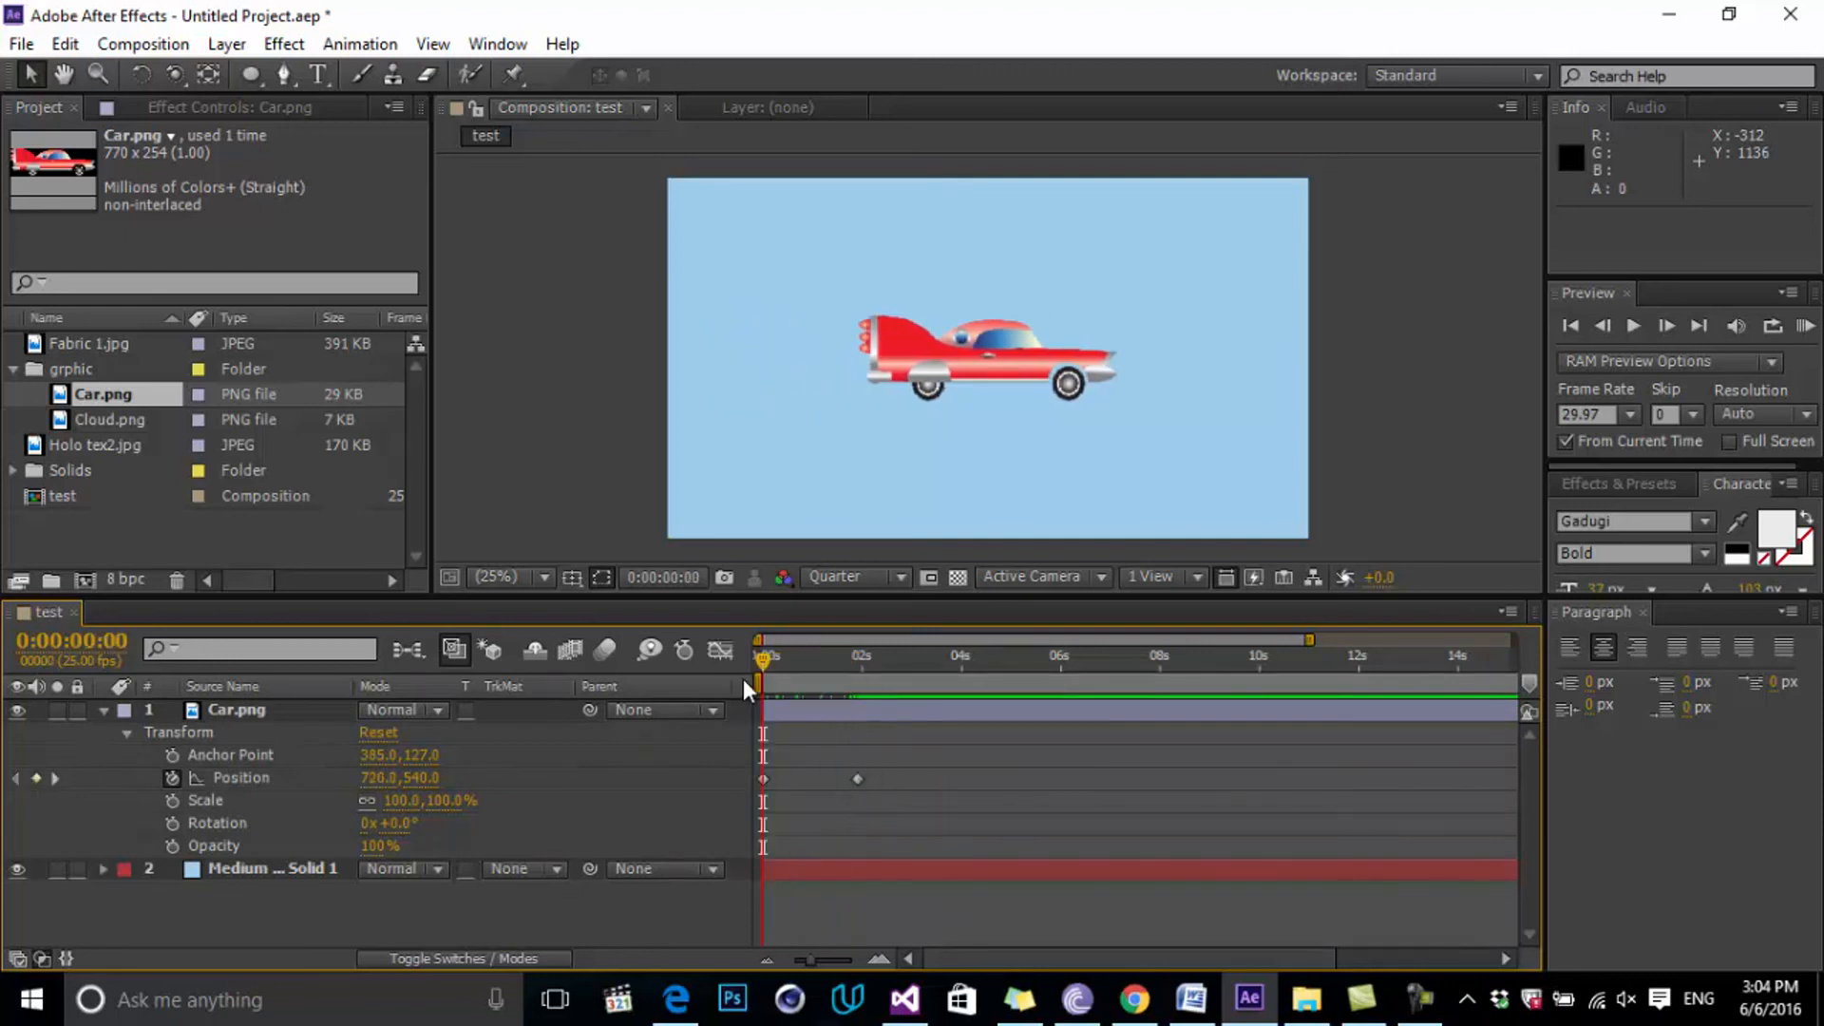
click(1804, 327)
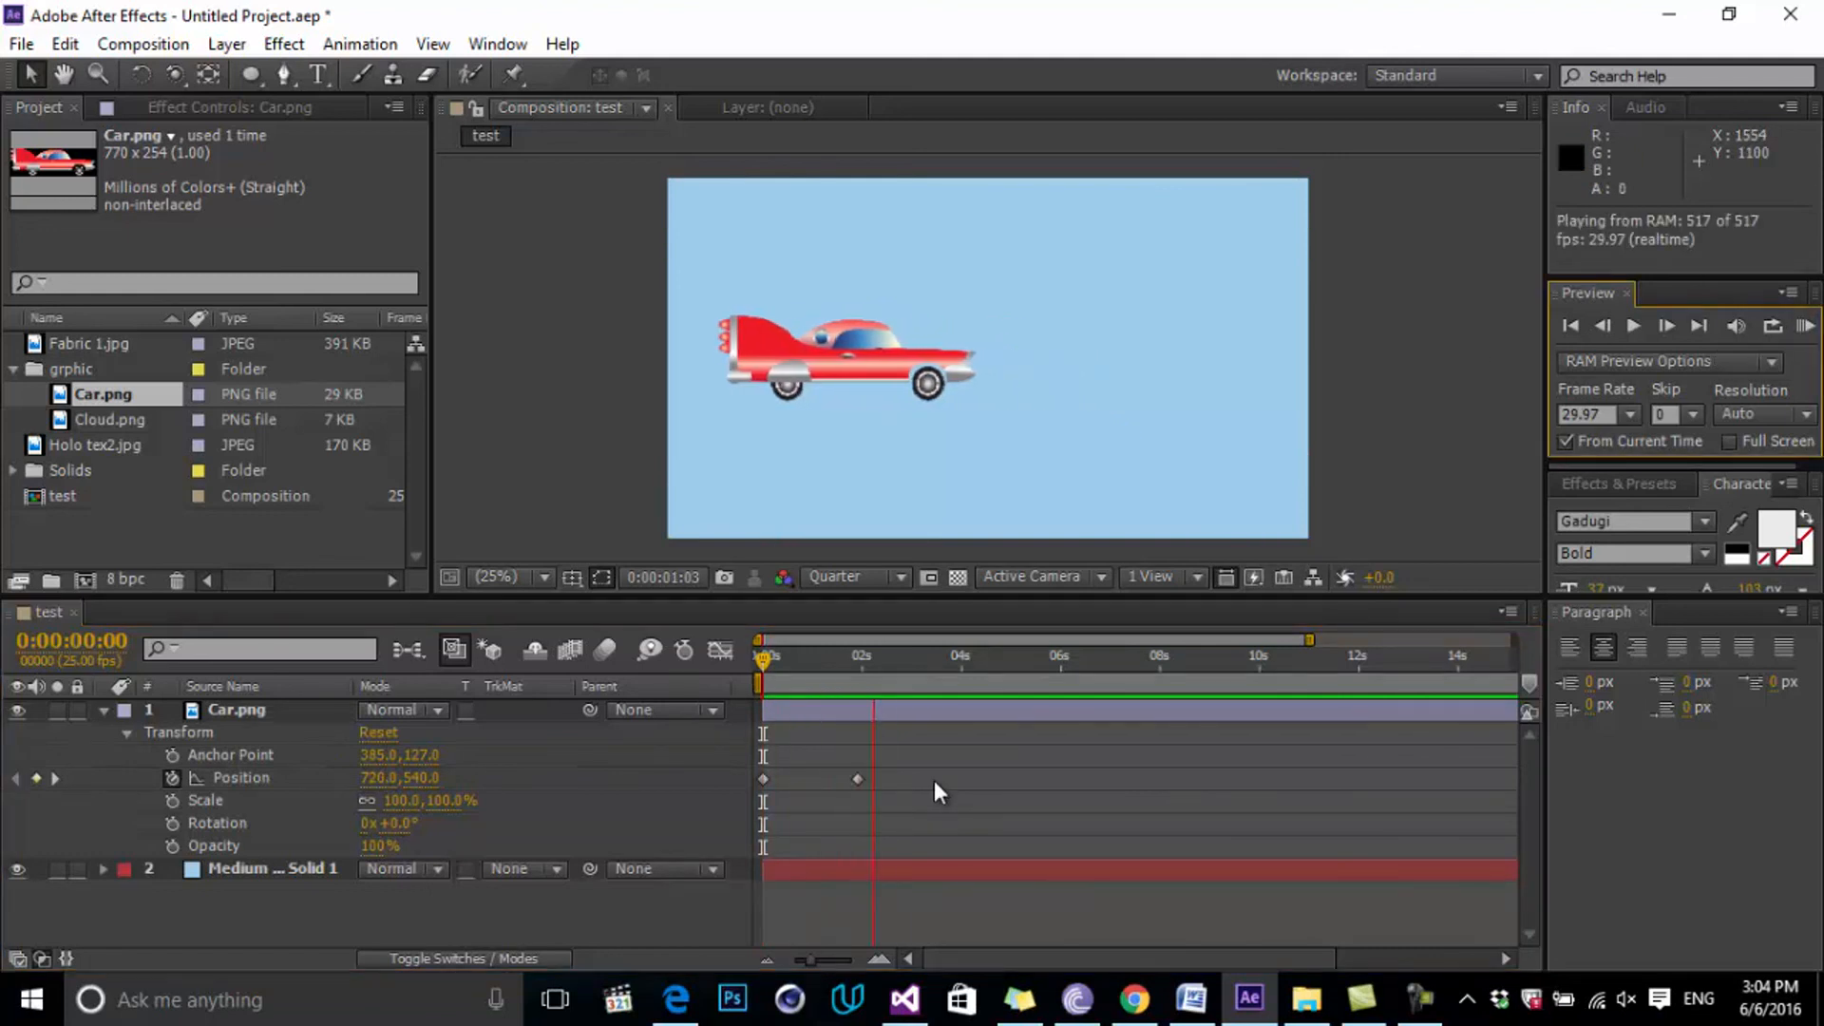
key(space)
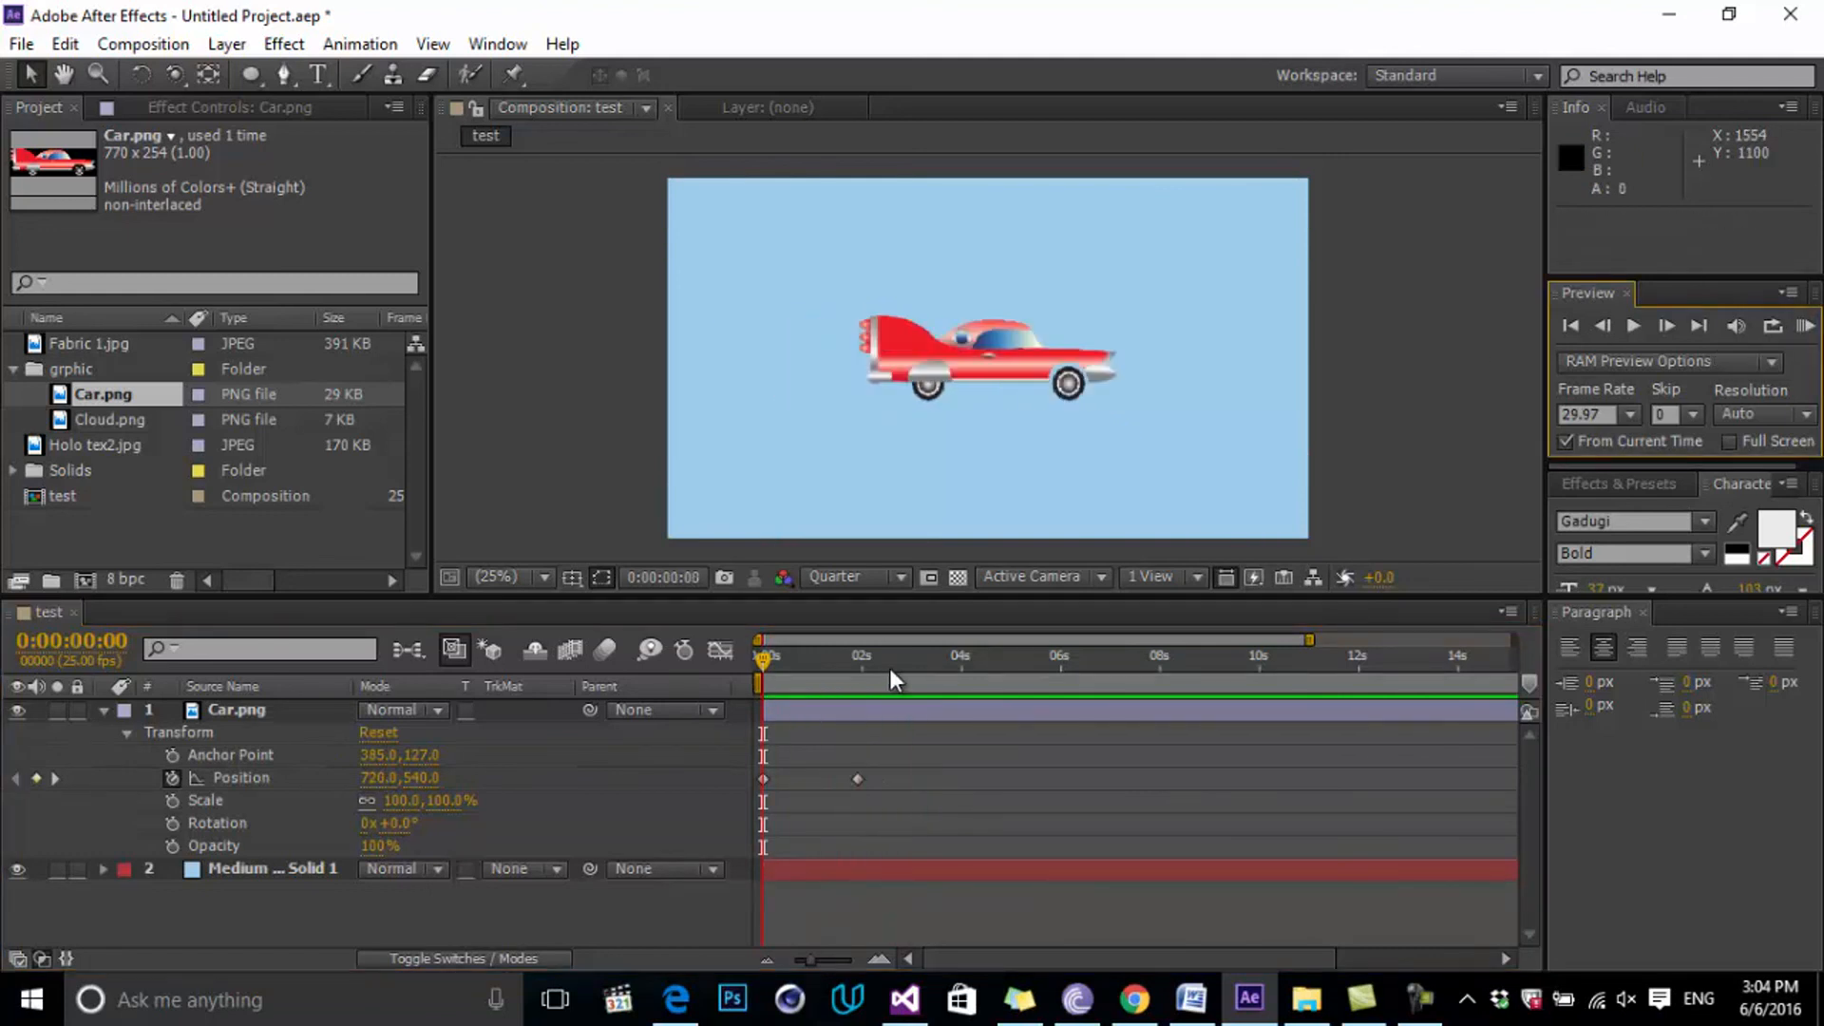
click(1804, 327)
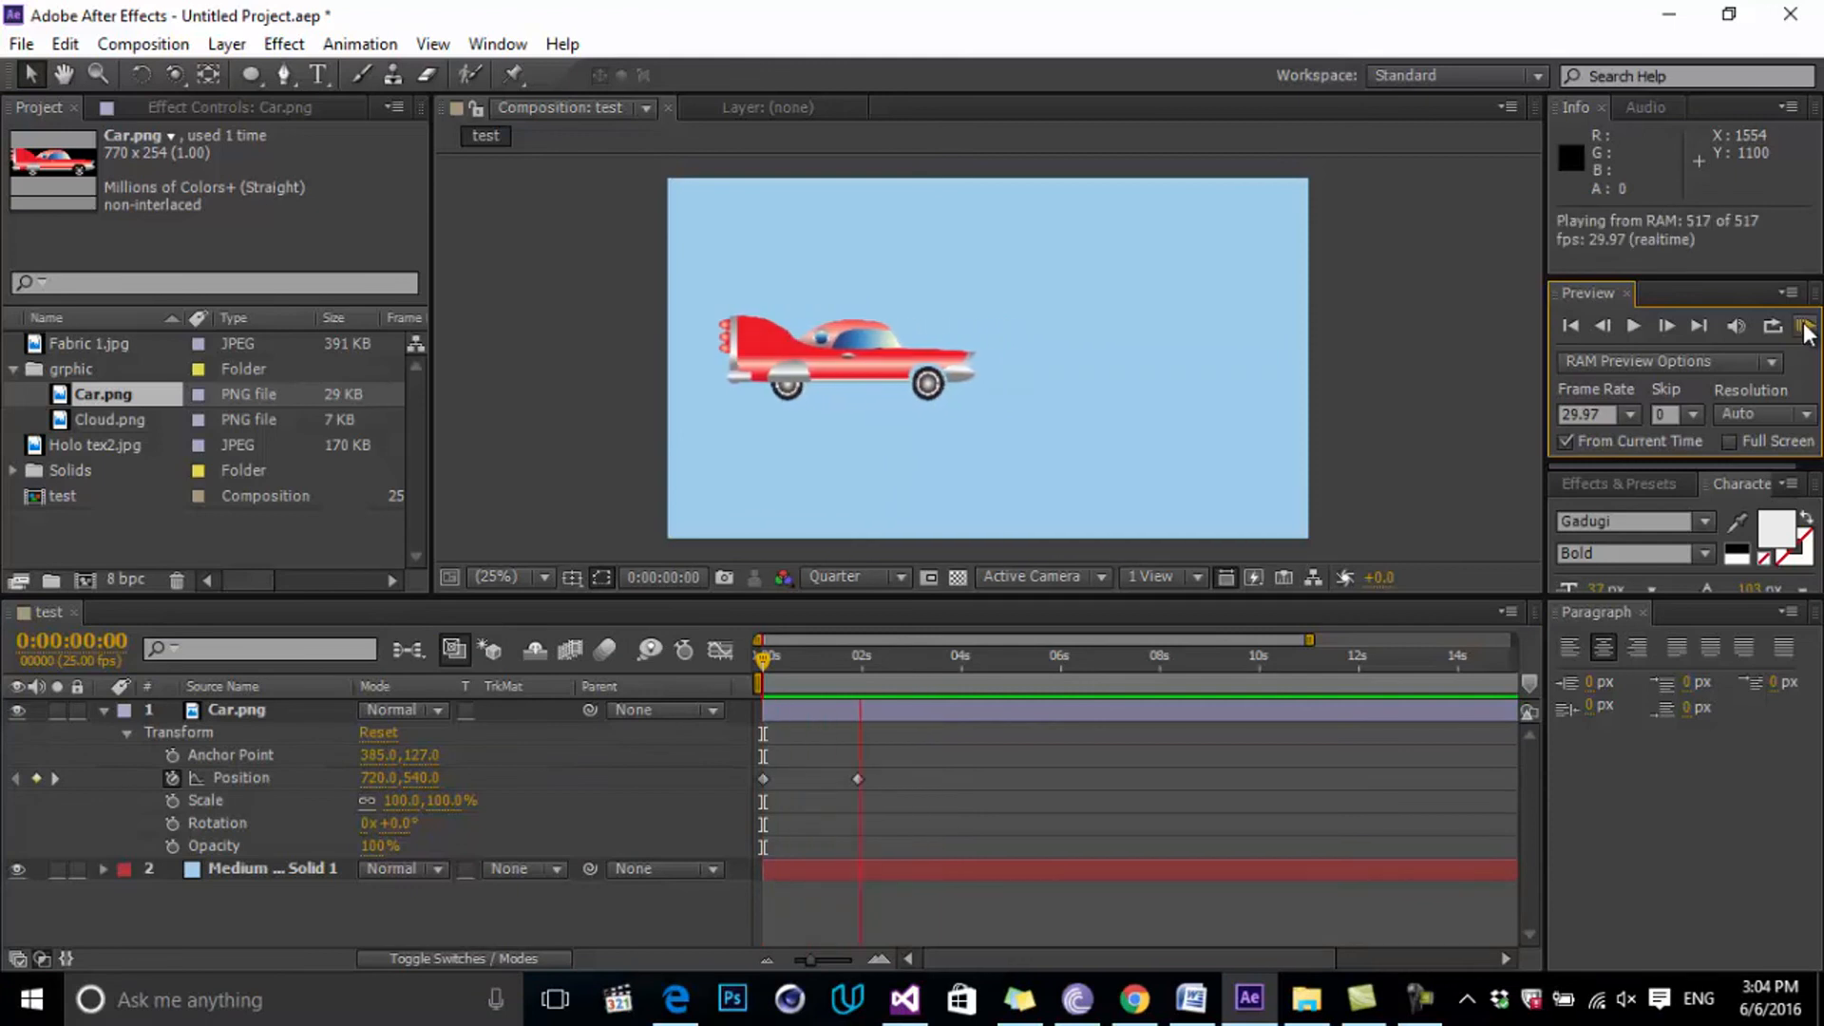
key(space)
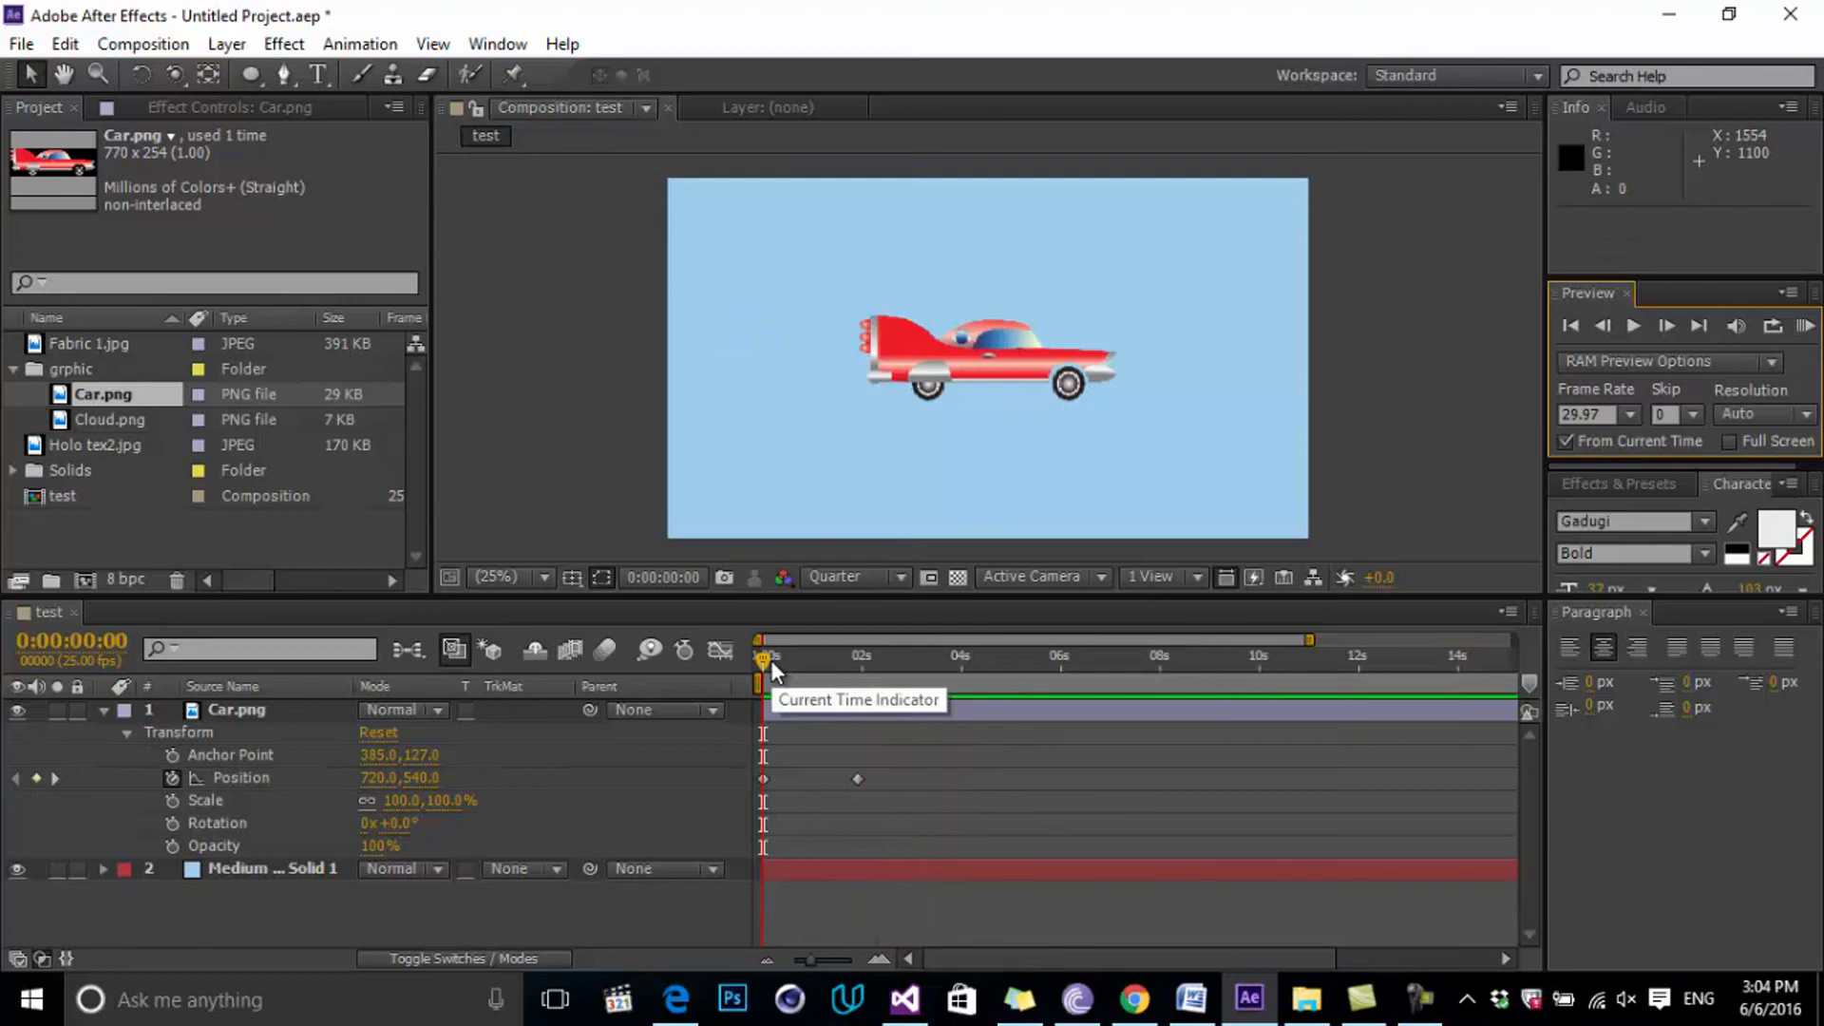
click(908, 810)
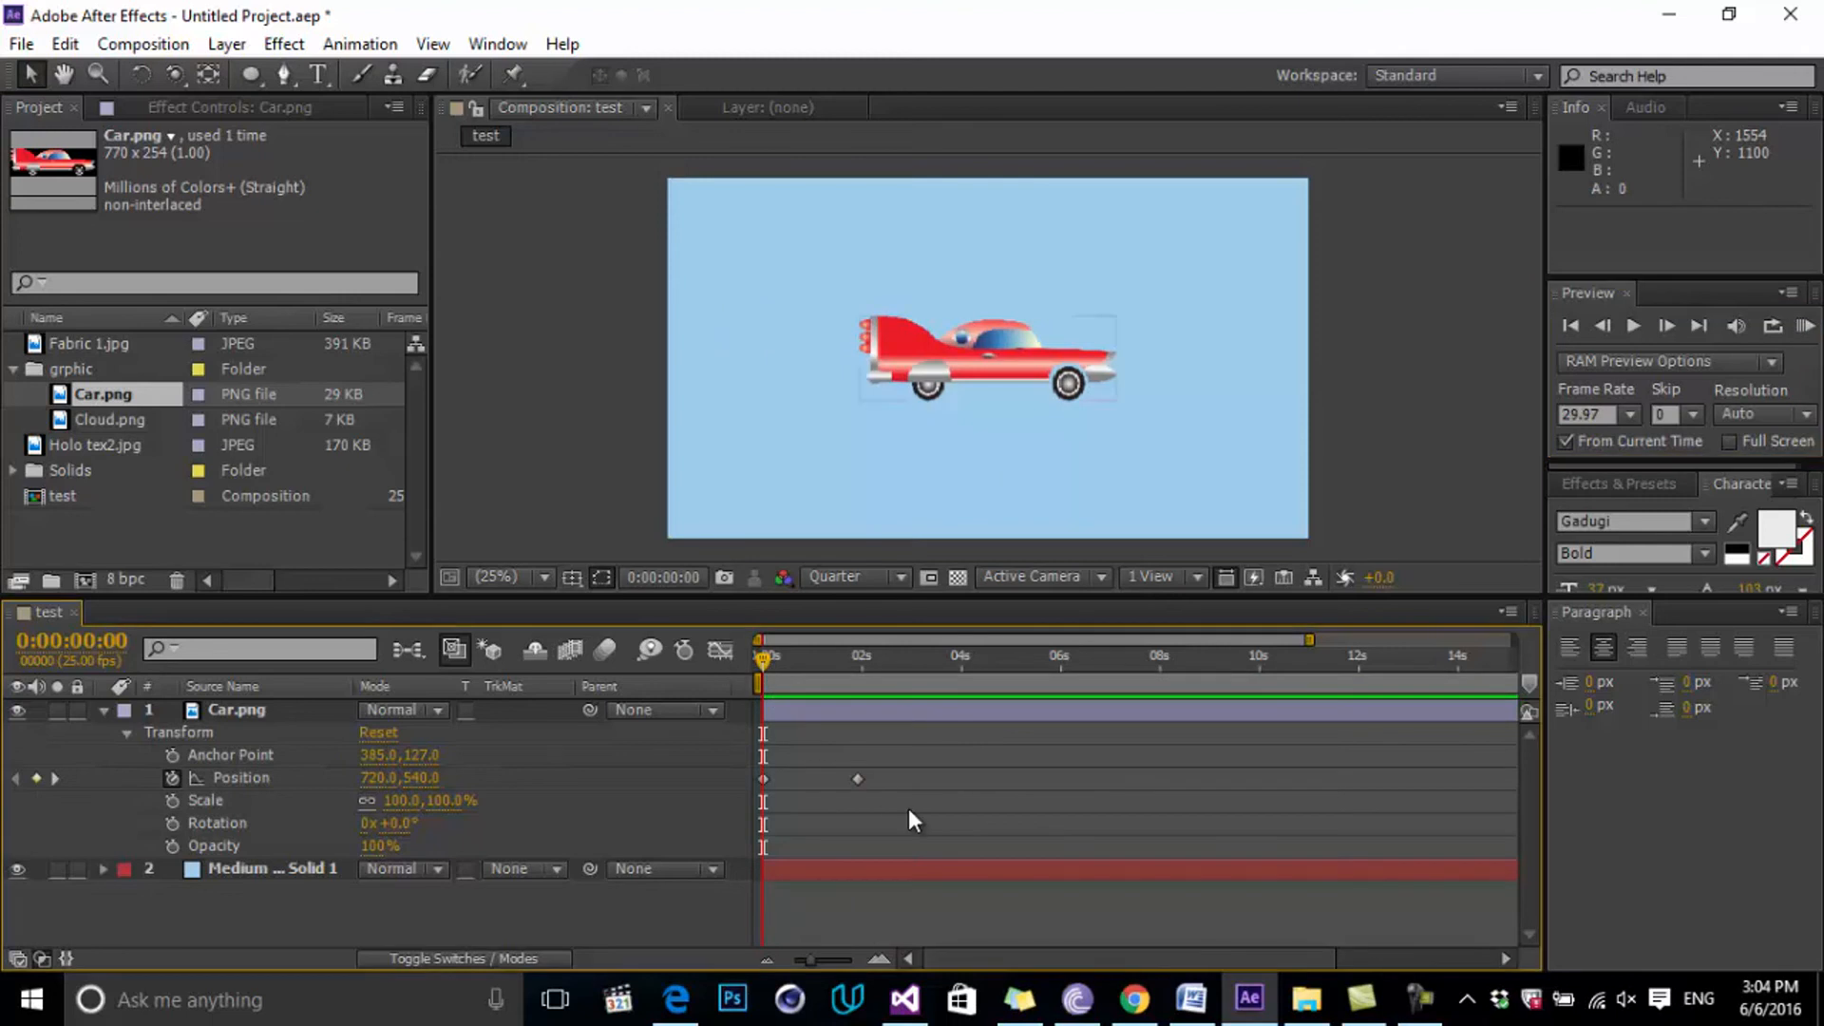
key(space)
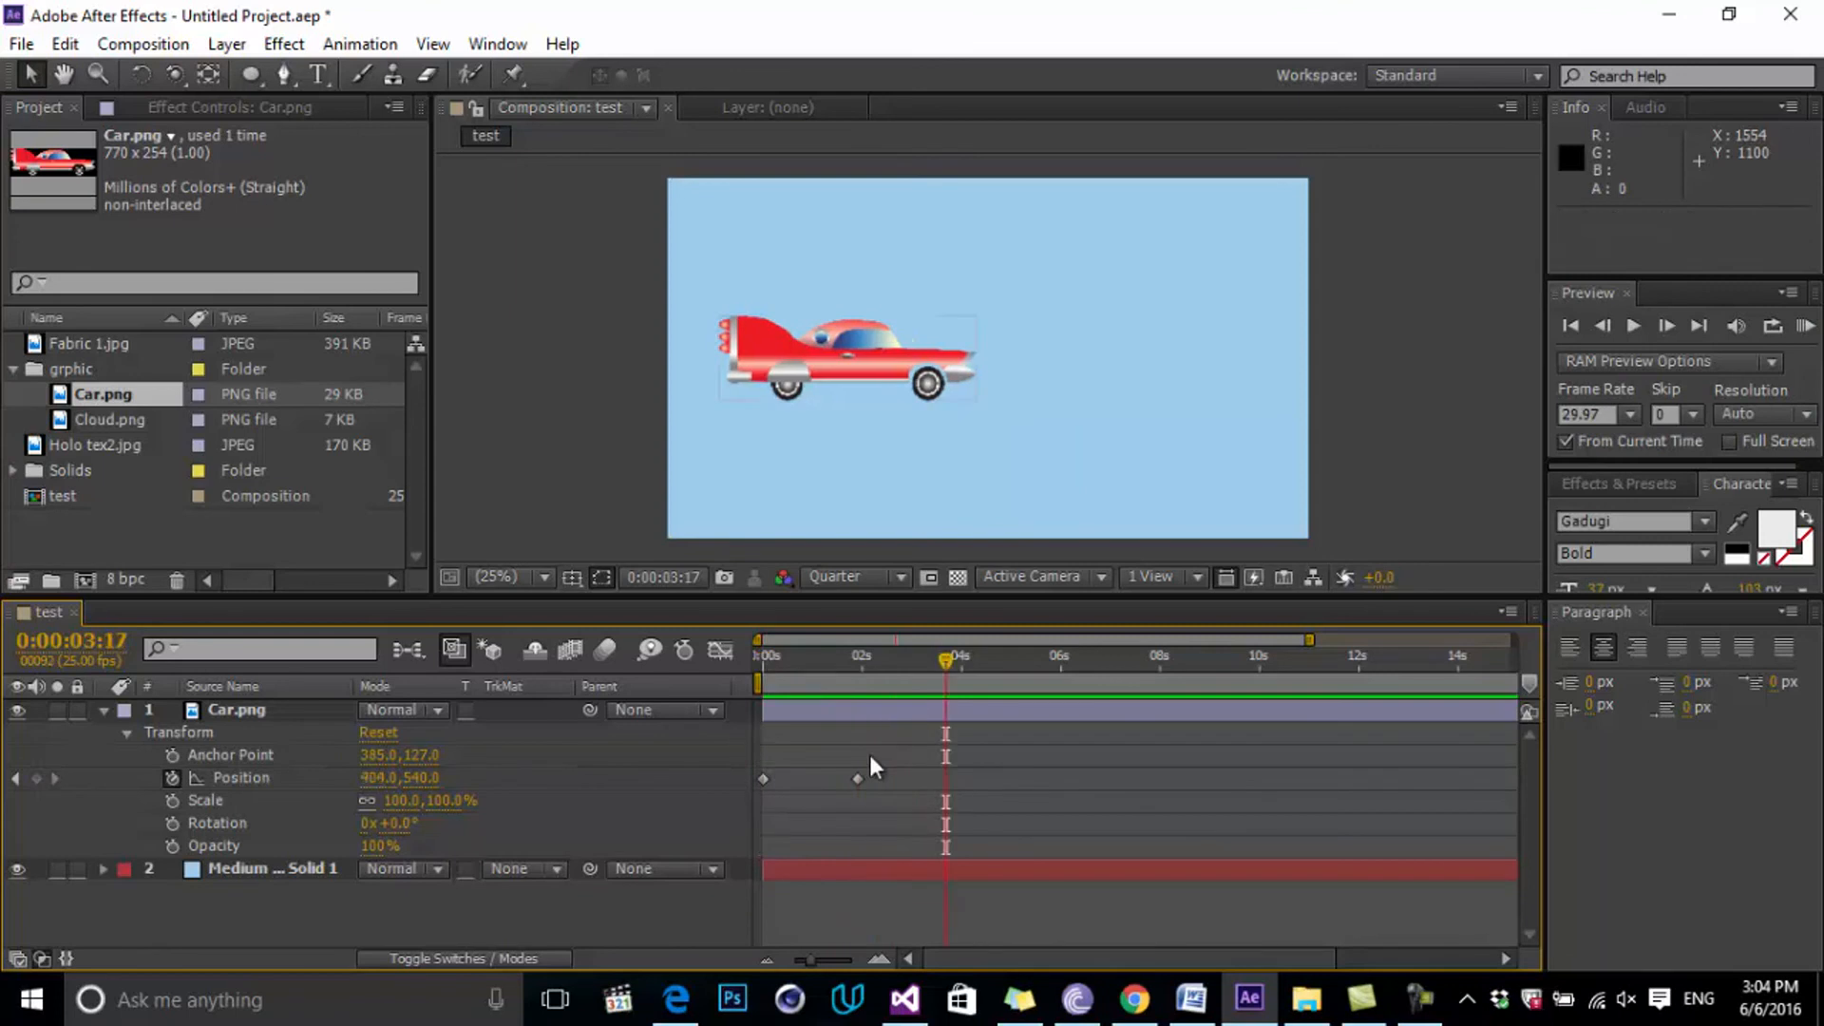
Move the car's second Position keyframe earlier to about 0:00:00:20 and preview the faster motion from the start.
click(852, 779)
drag(851, 780, 843, 781)
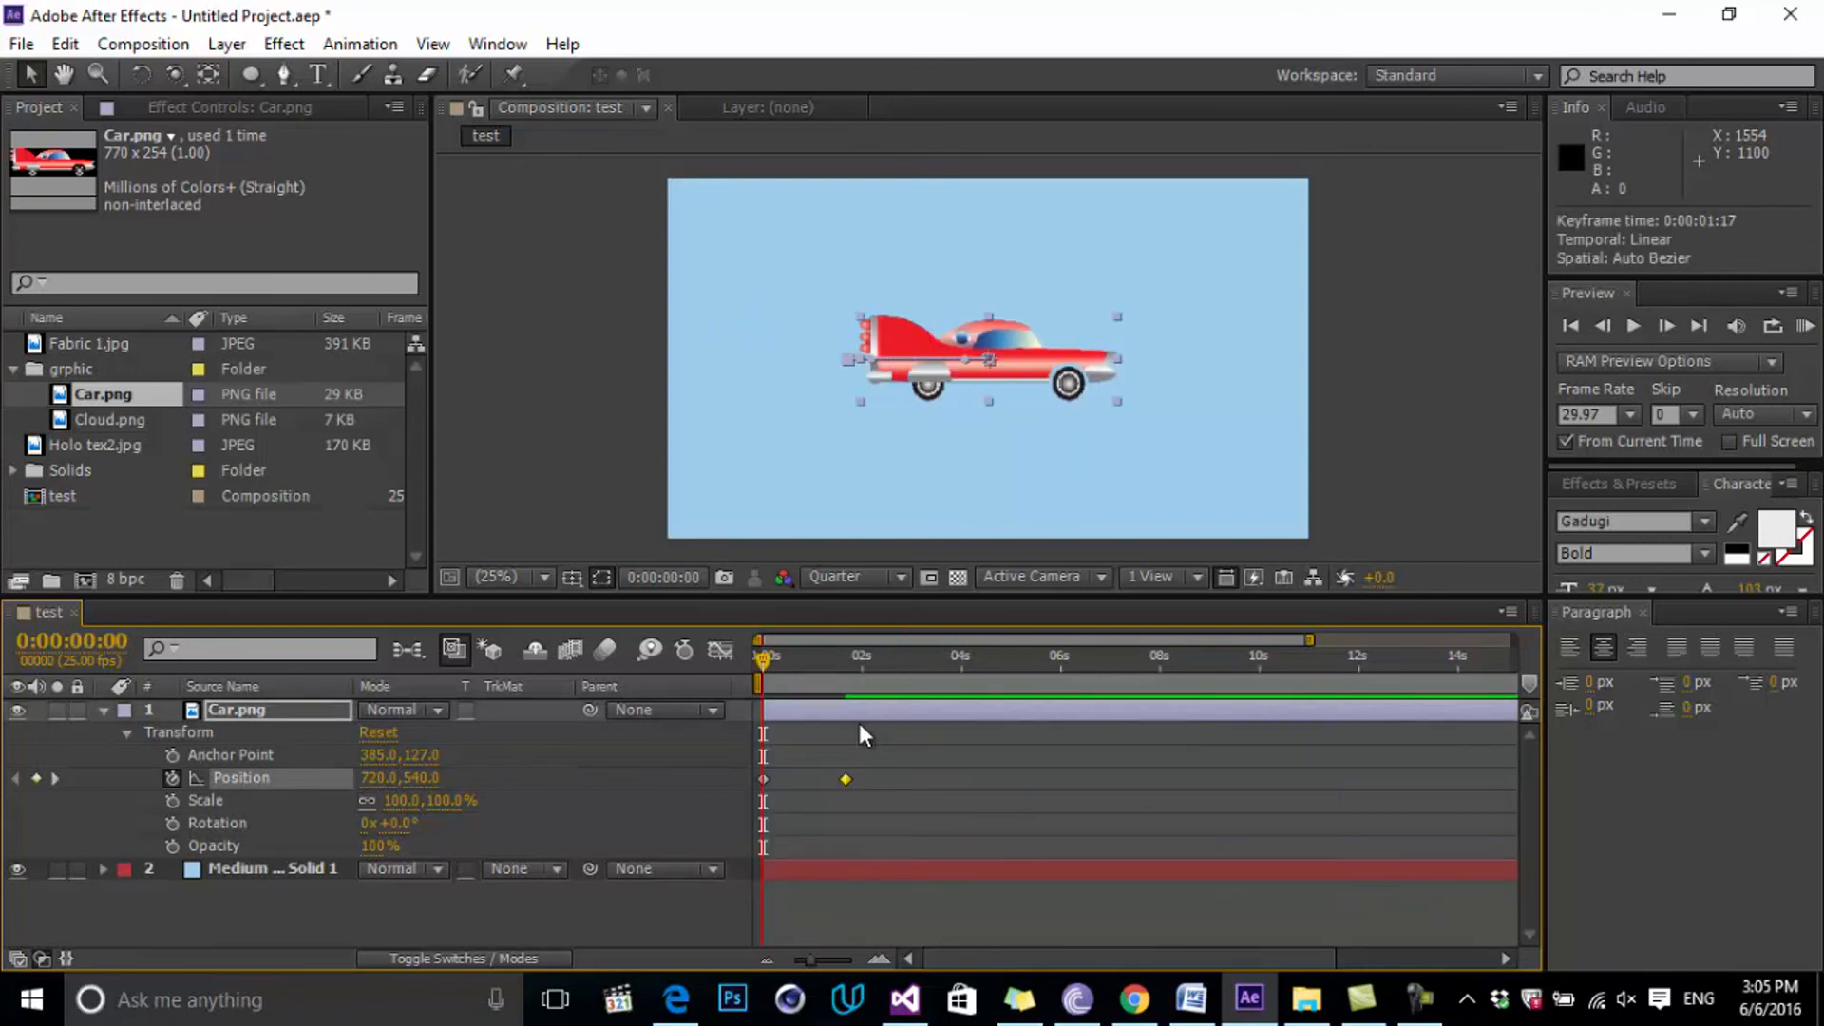
drag(845, 778, 800, 778)
click(1807, 330)
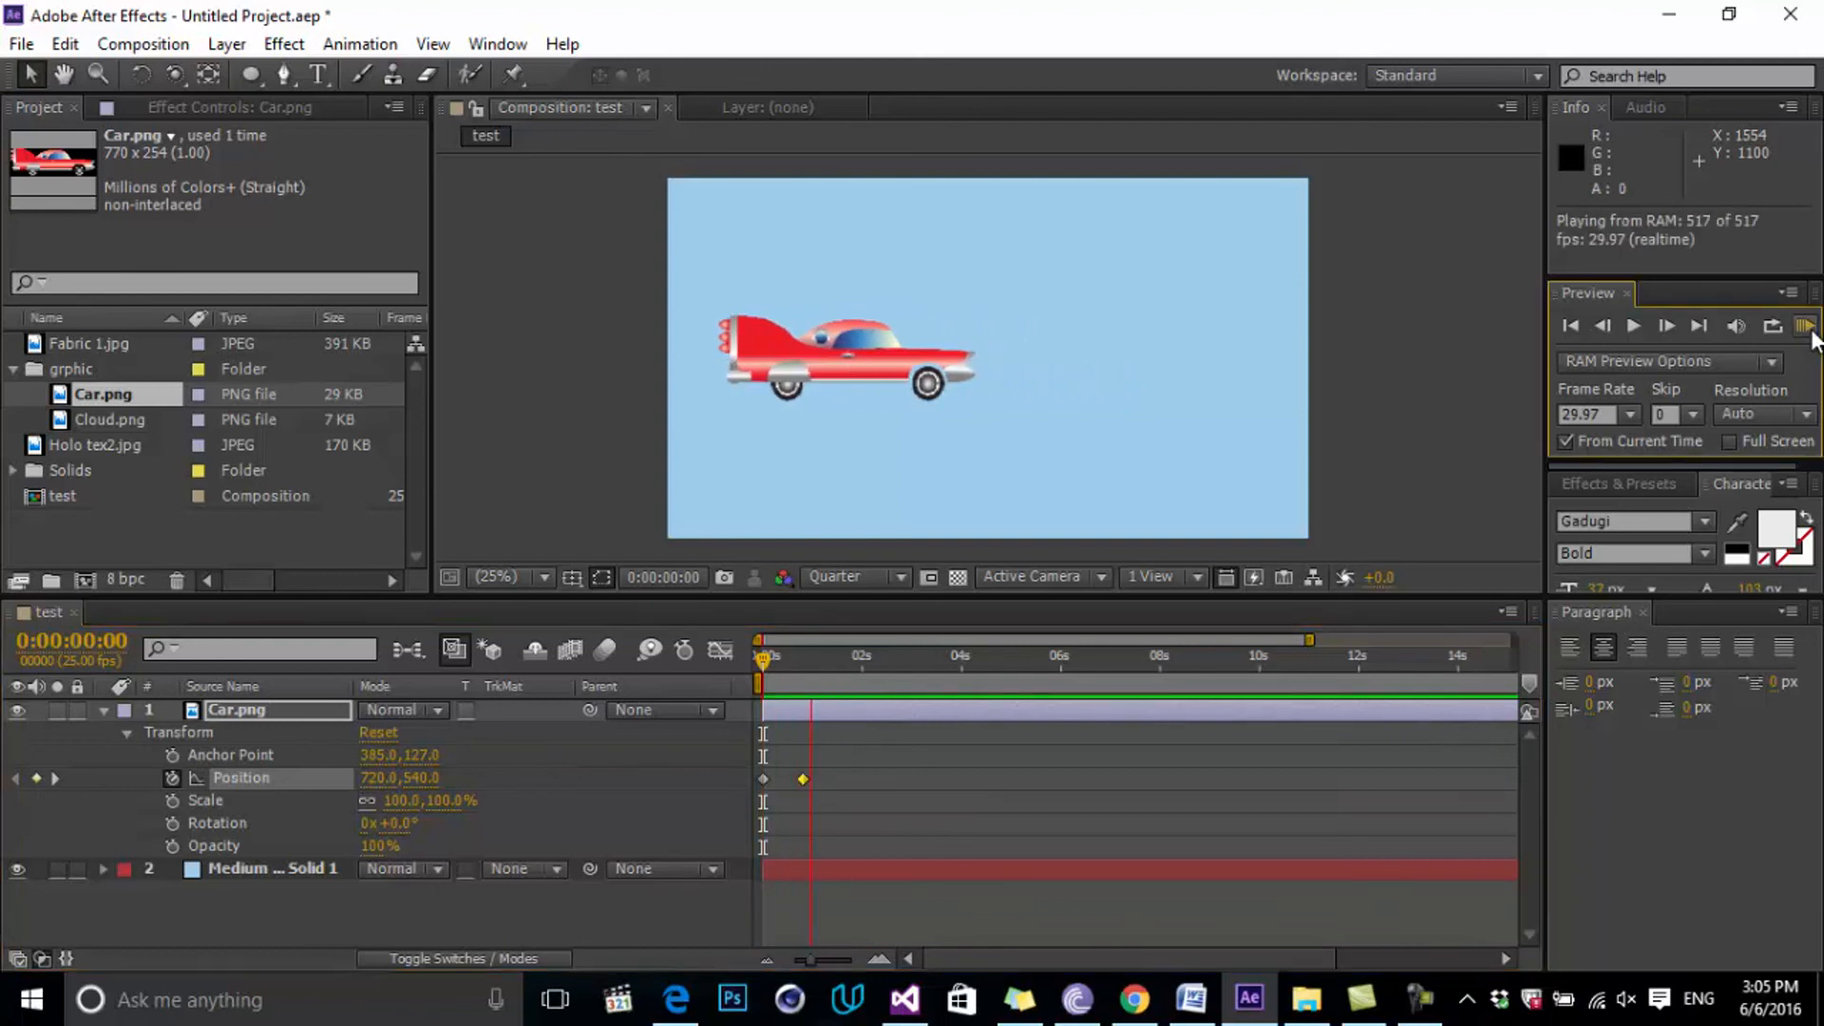
click(750, 661)
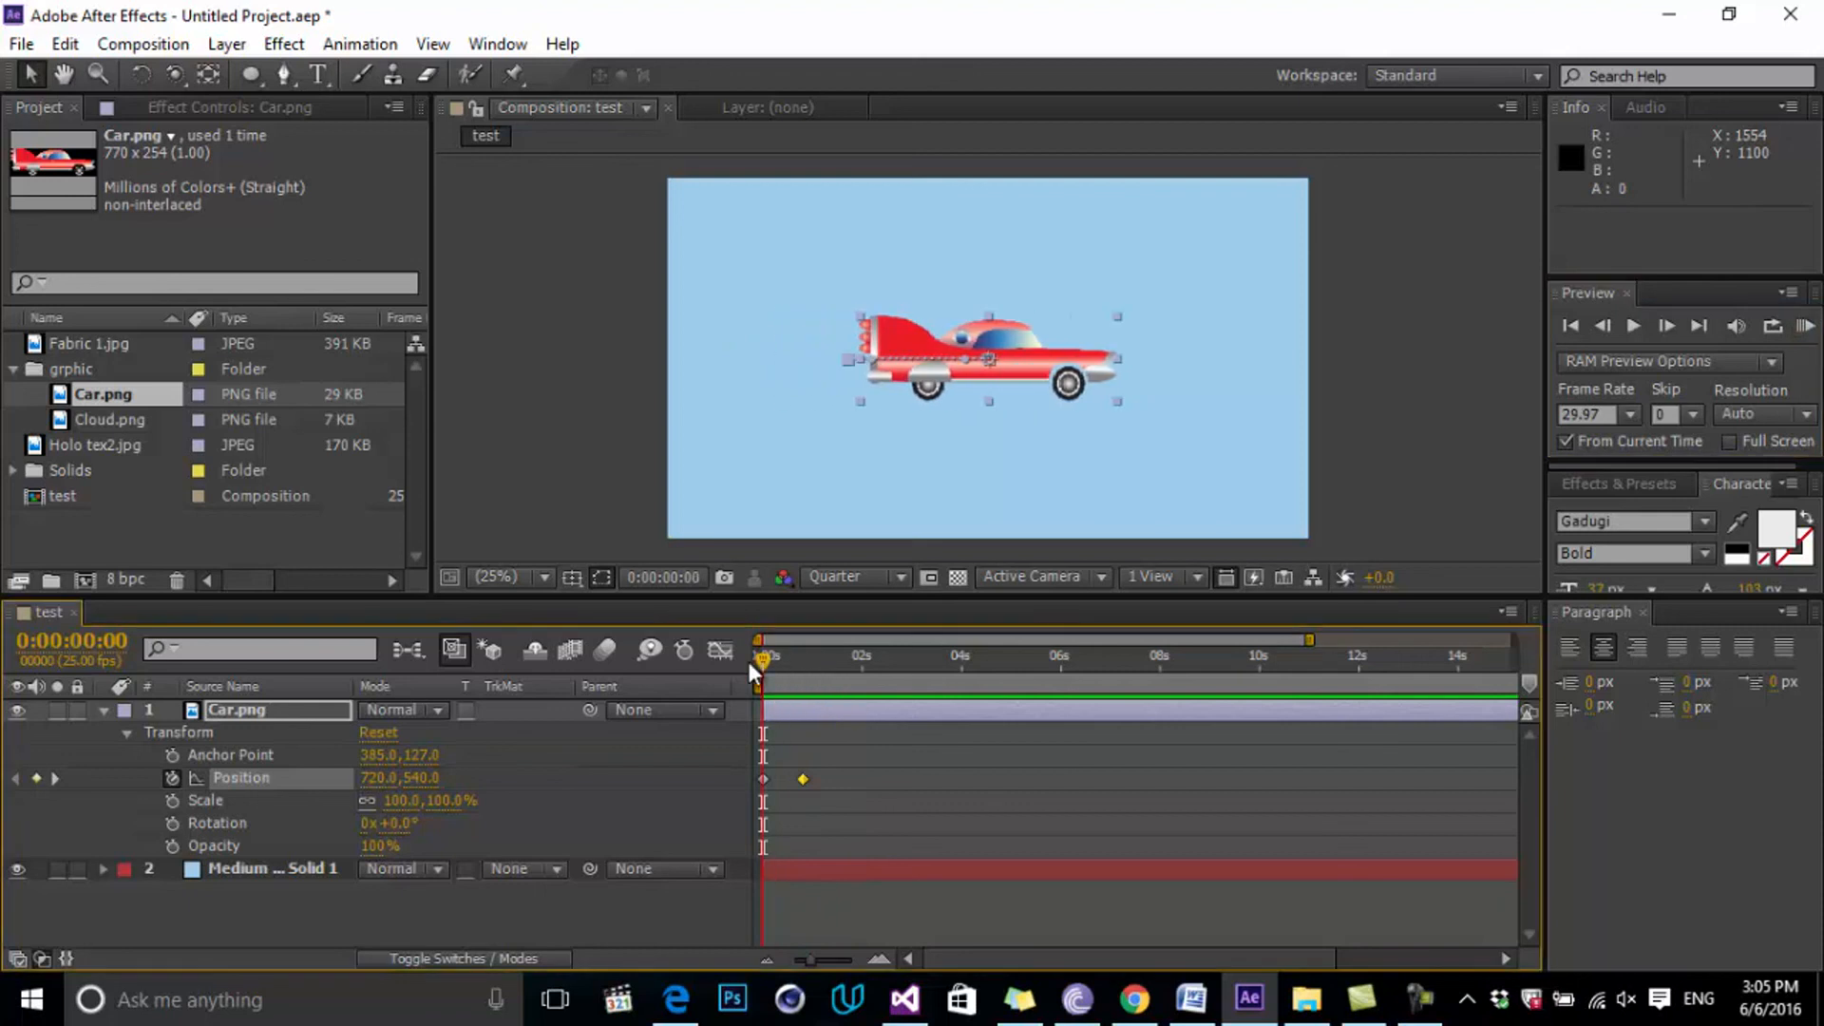
key(space)
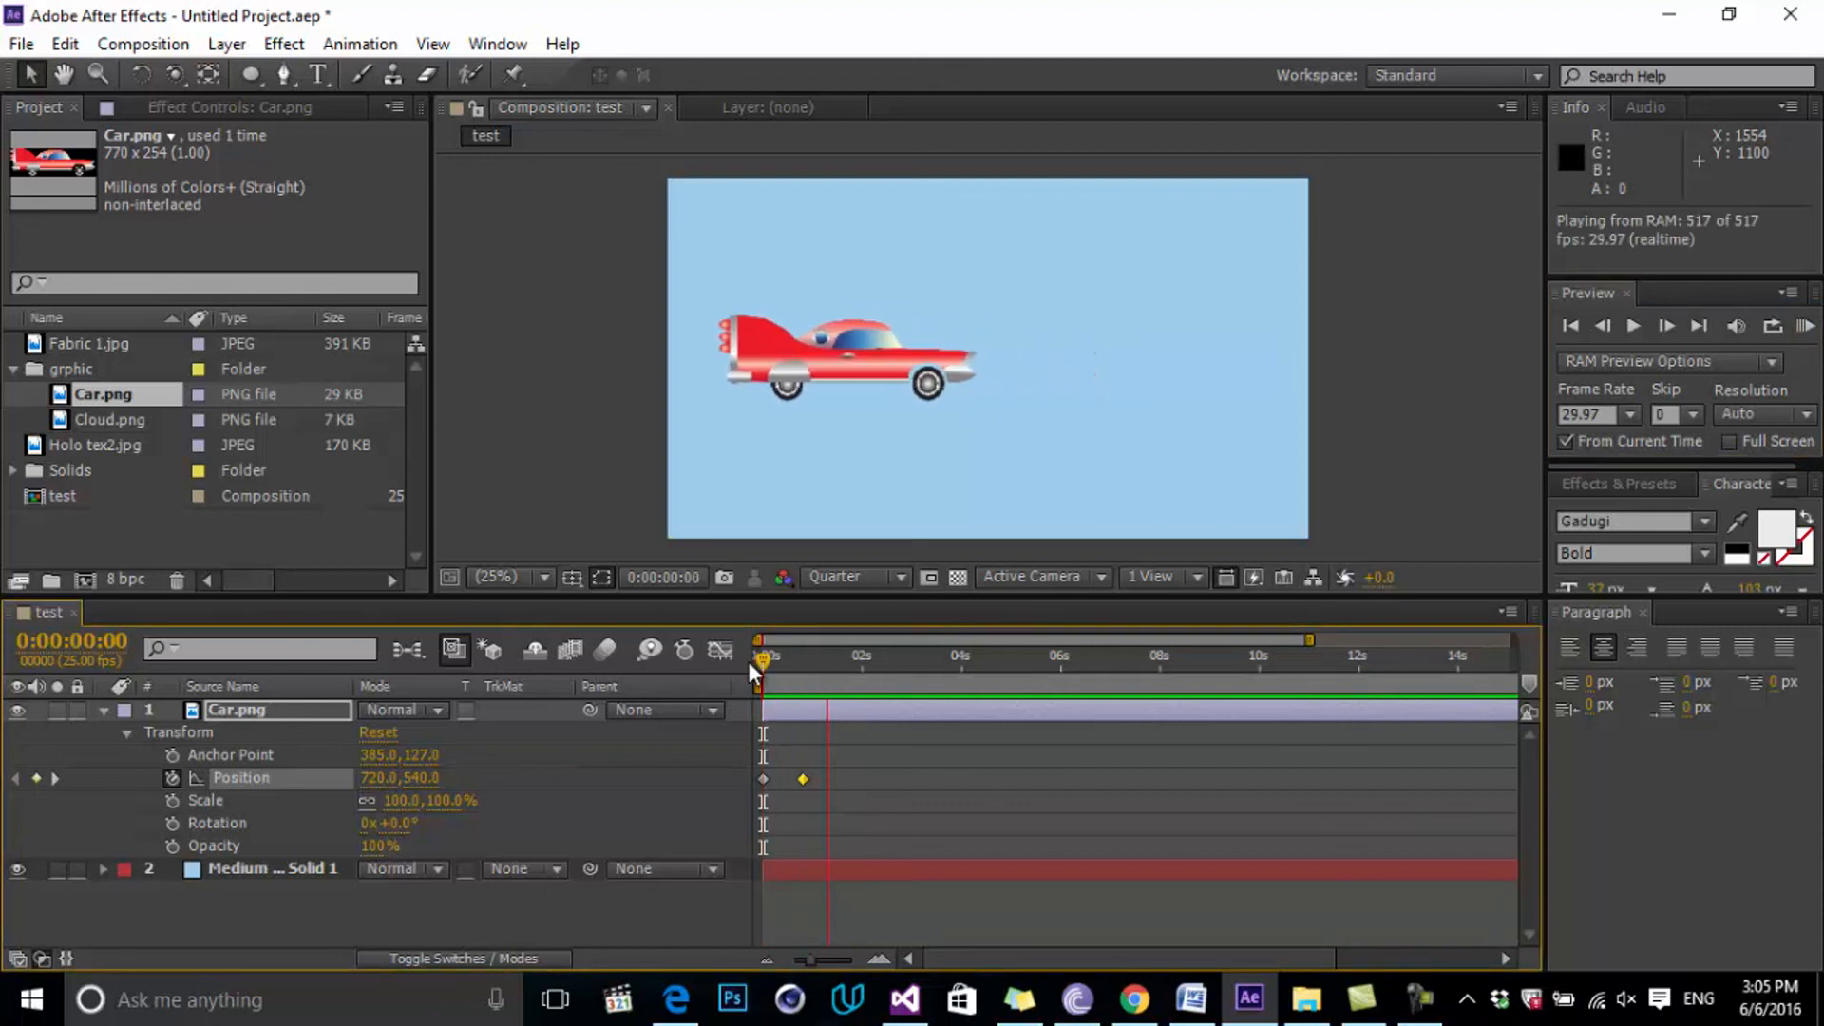
key(space)
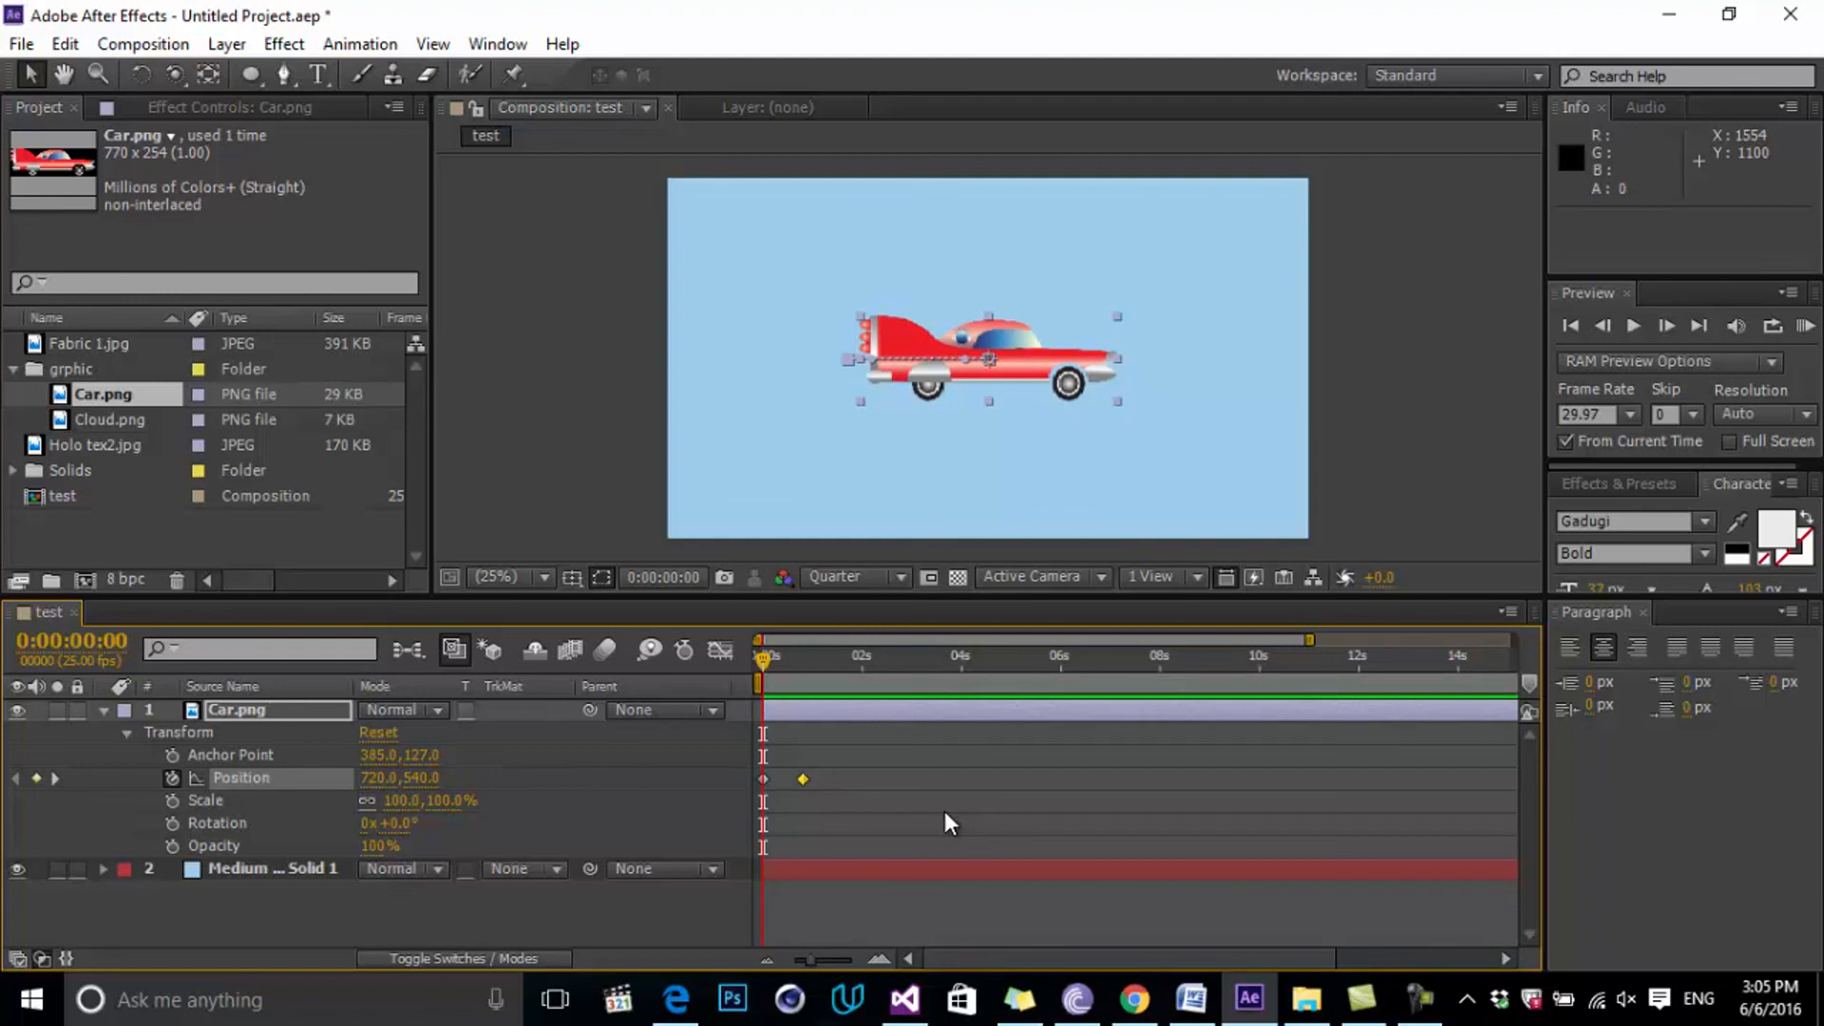
Examine the Position keyframes at several timeline magnifications, ending with the composition's full duration in view.
mouse_move(809, 960)
mouse_down()
mouse_move(851, 955)
mouse_move(817, 961)
mouse_up()
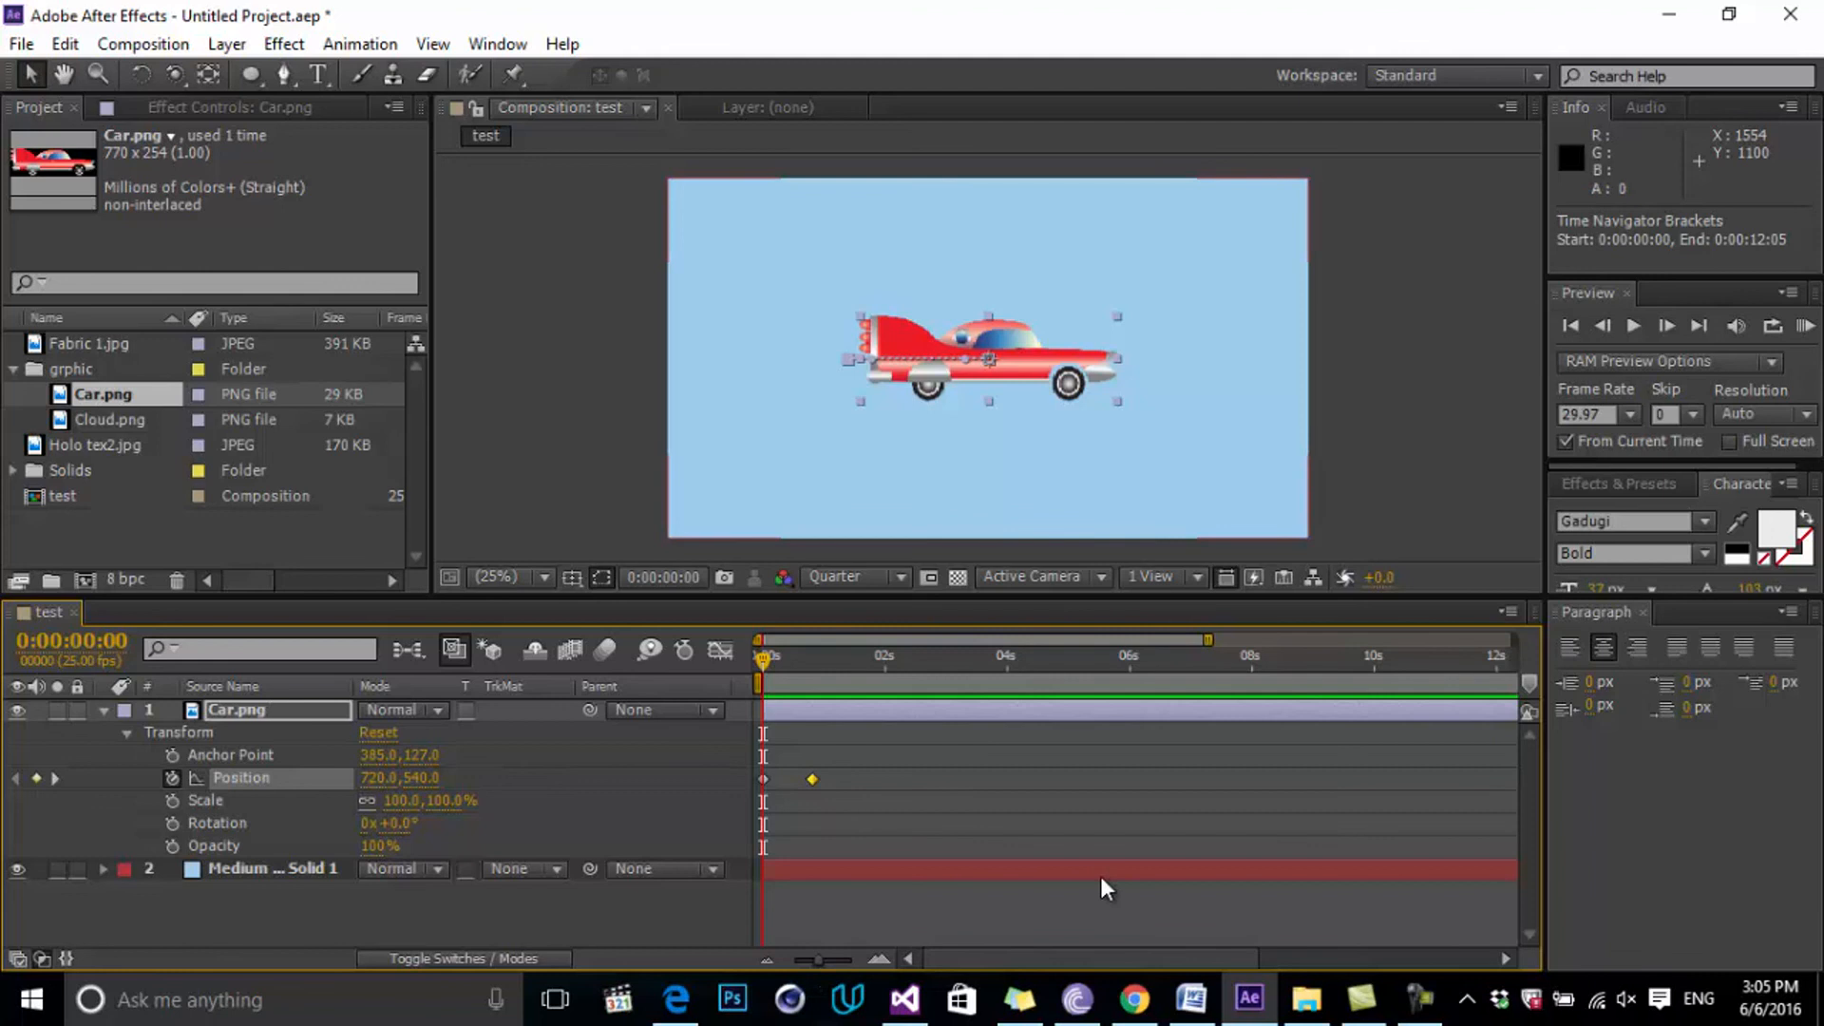
key(=)
key(=)
key(=)
key(=)
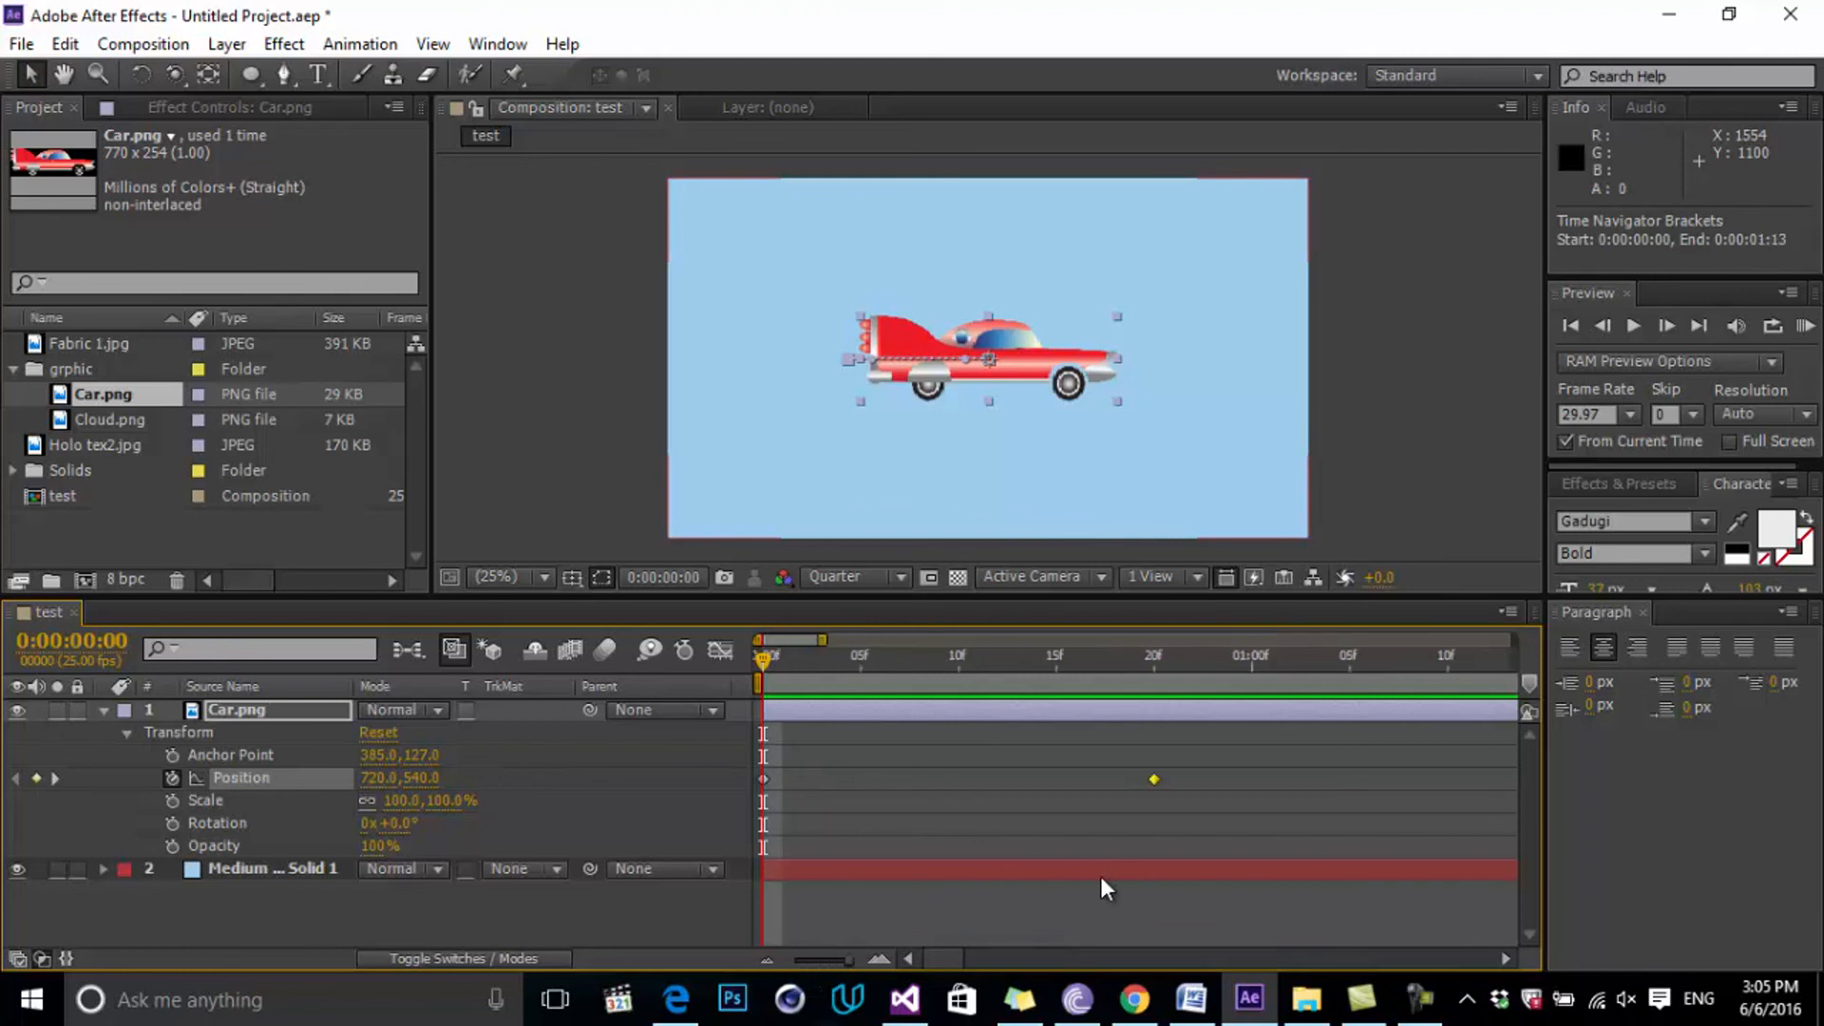
key(-)
key(-)
key(-)
key(-)
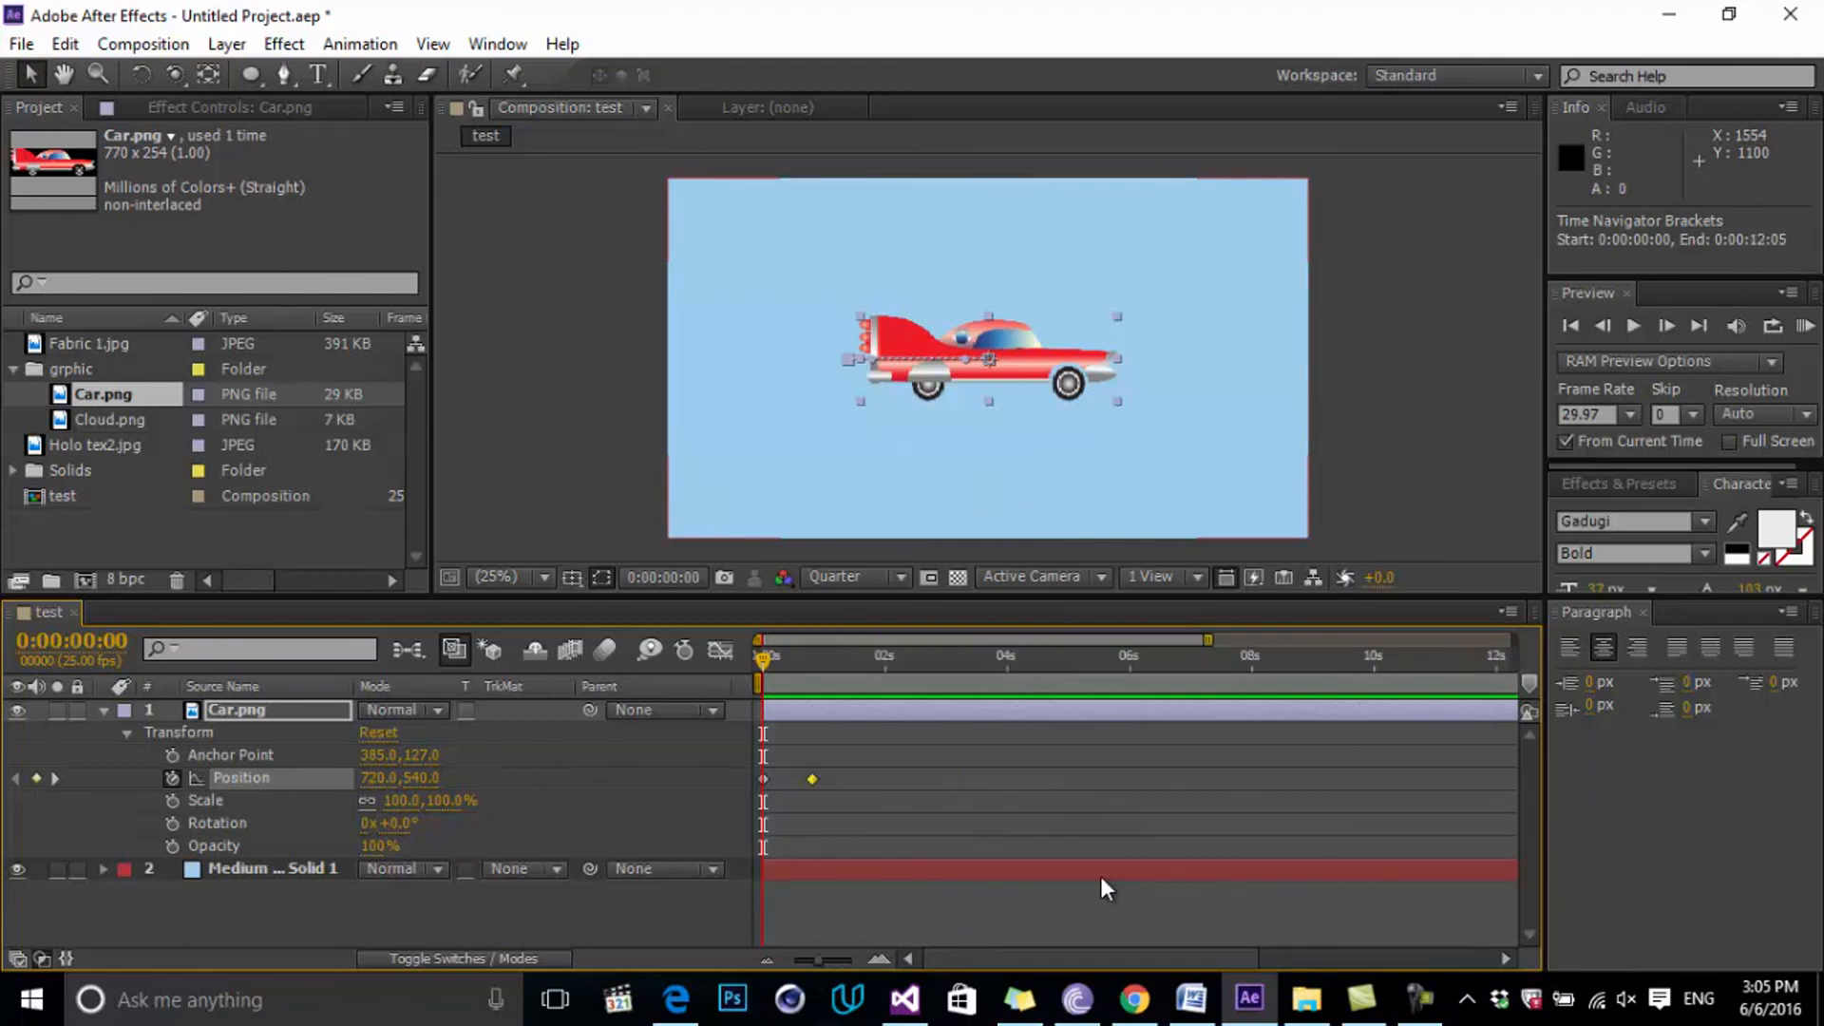
key(=)
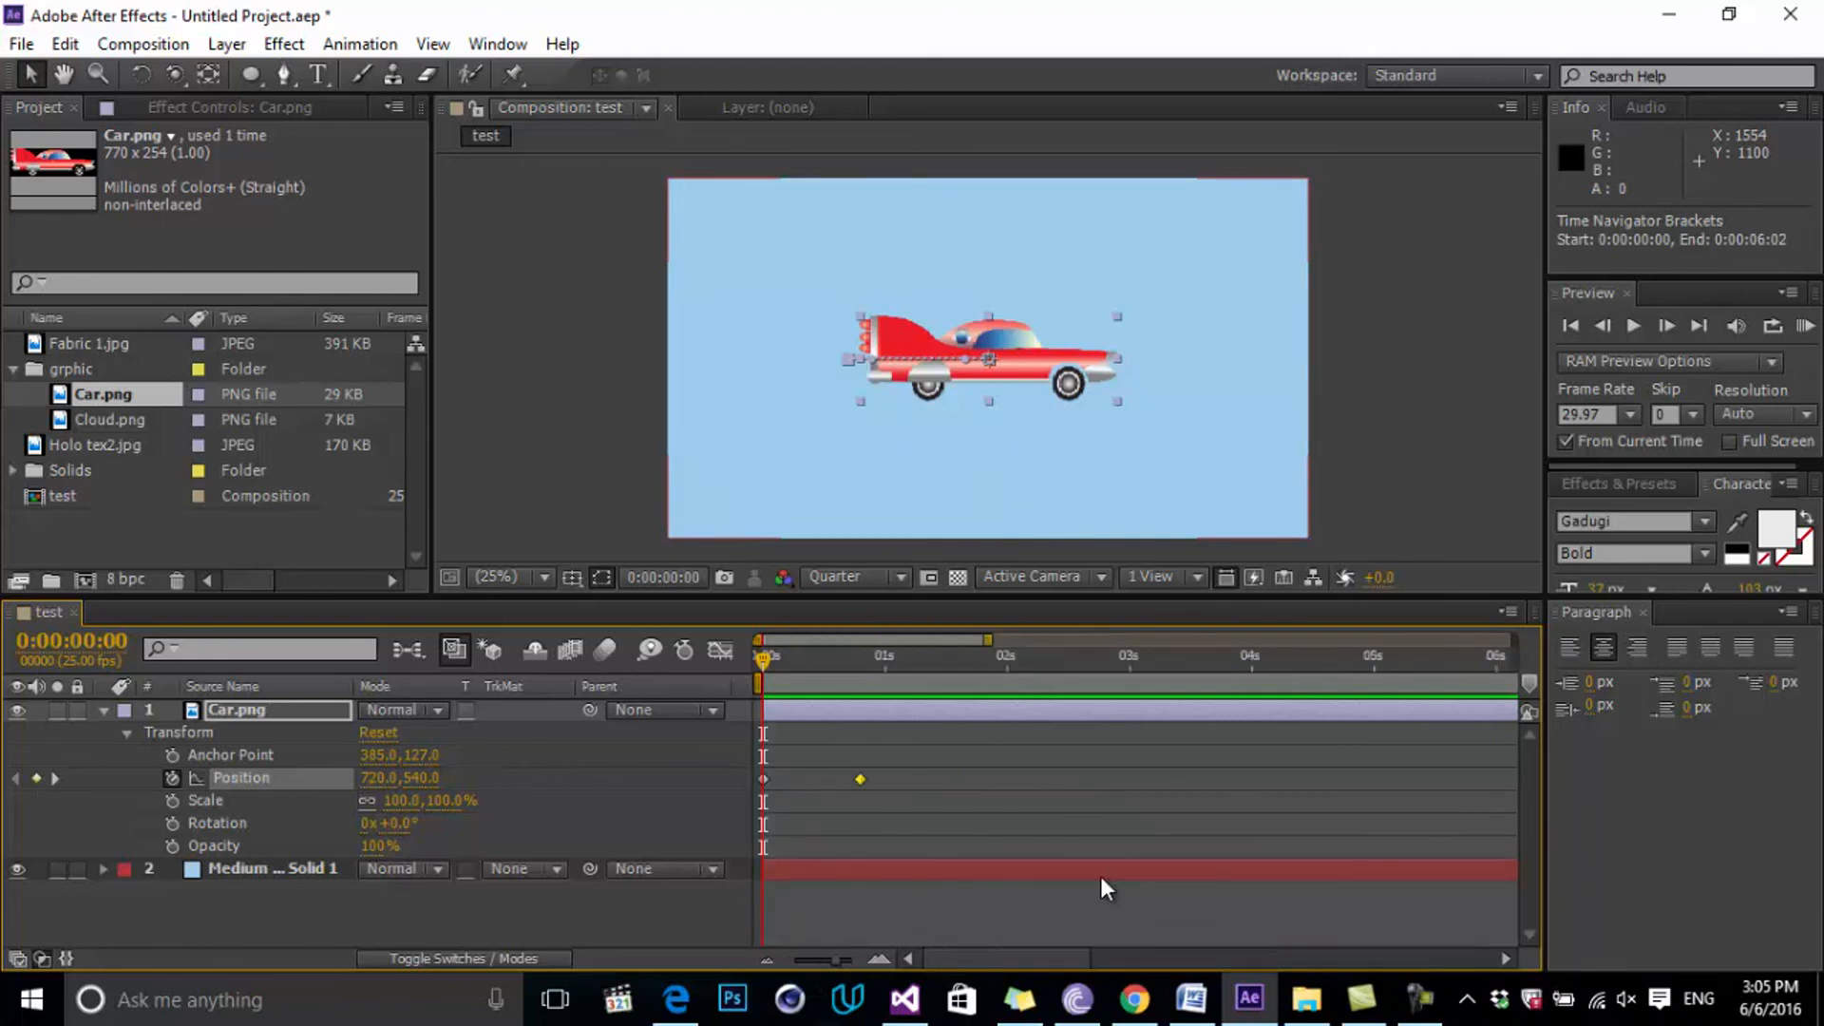
key(=)
key(-)
key(-)
key(-)
key(-)
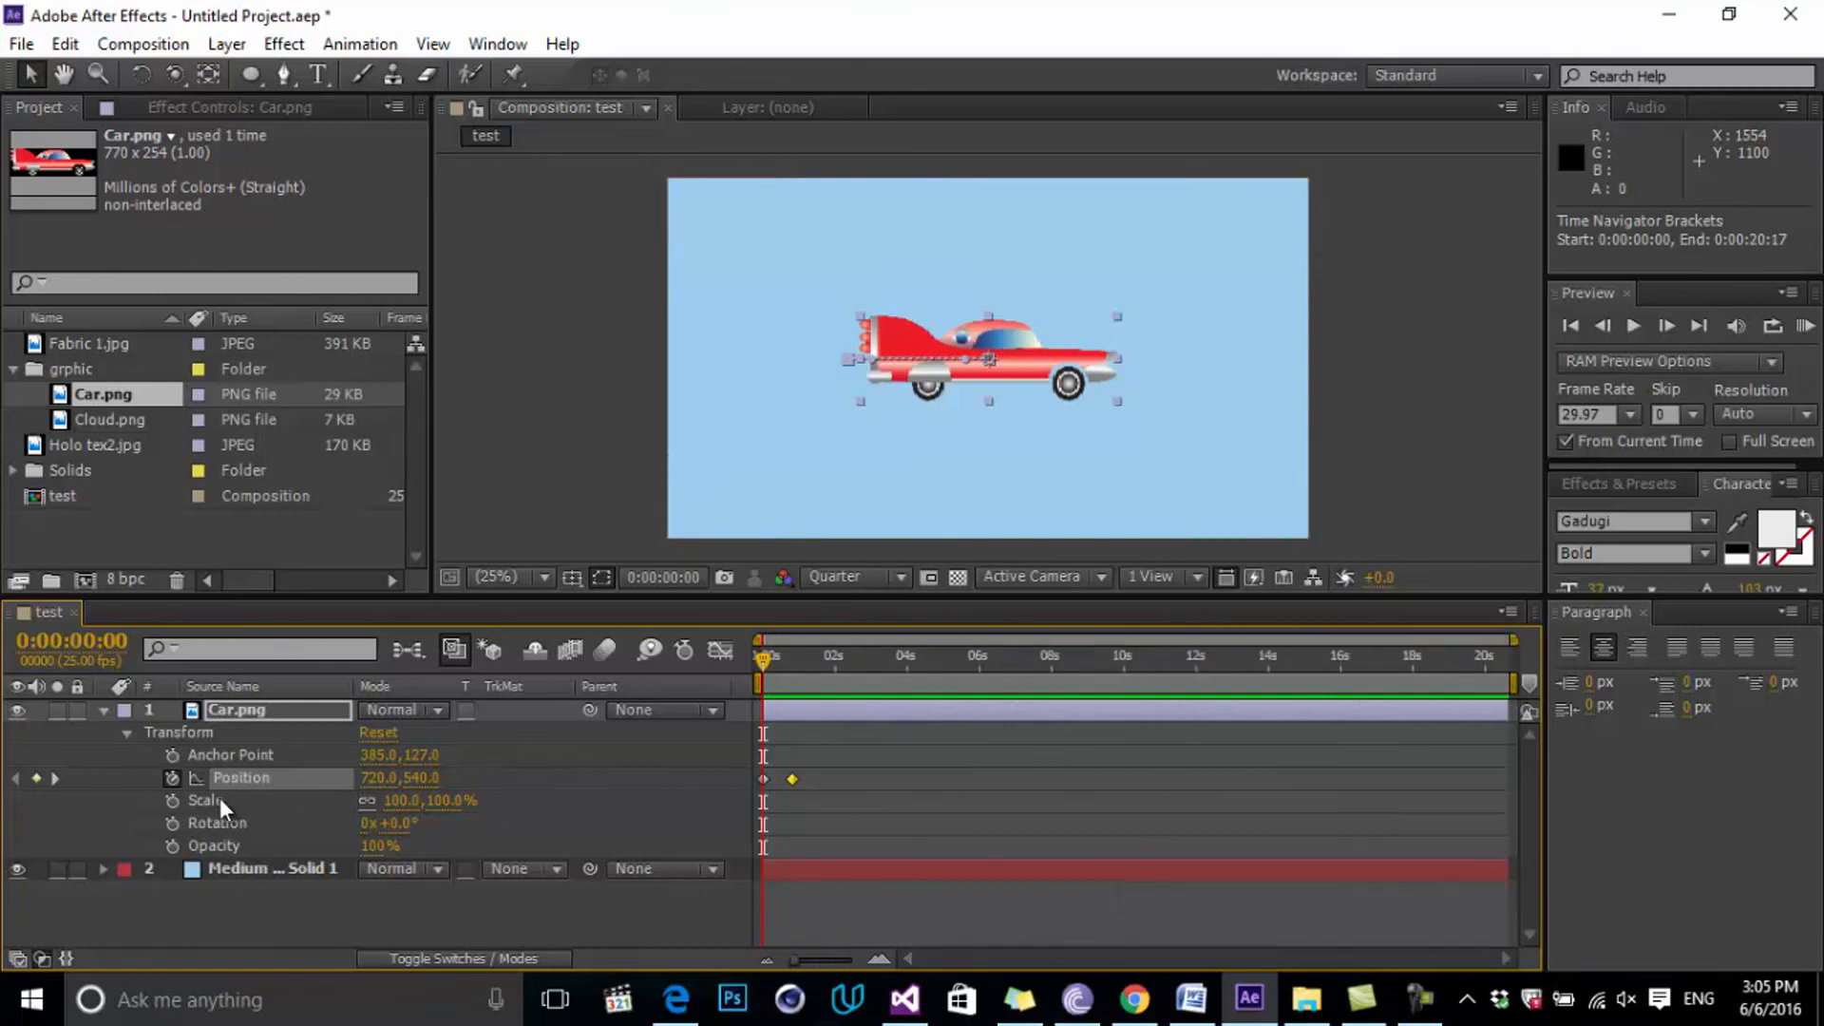
Keyframe the car's Scale at 100% at 0:00:00:00, enlarge it at 0:00:00:18, and preview the growth from the start.
click(175, 806)
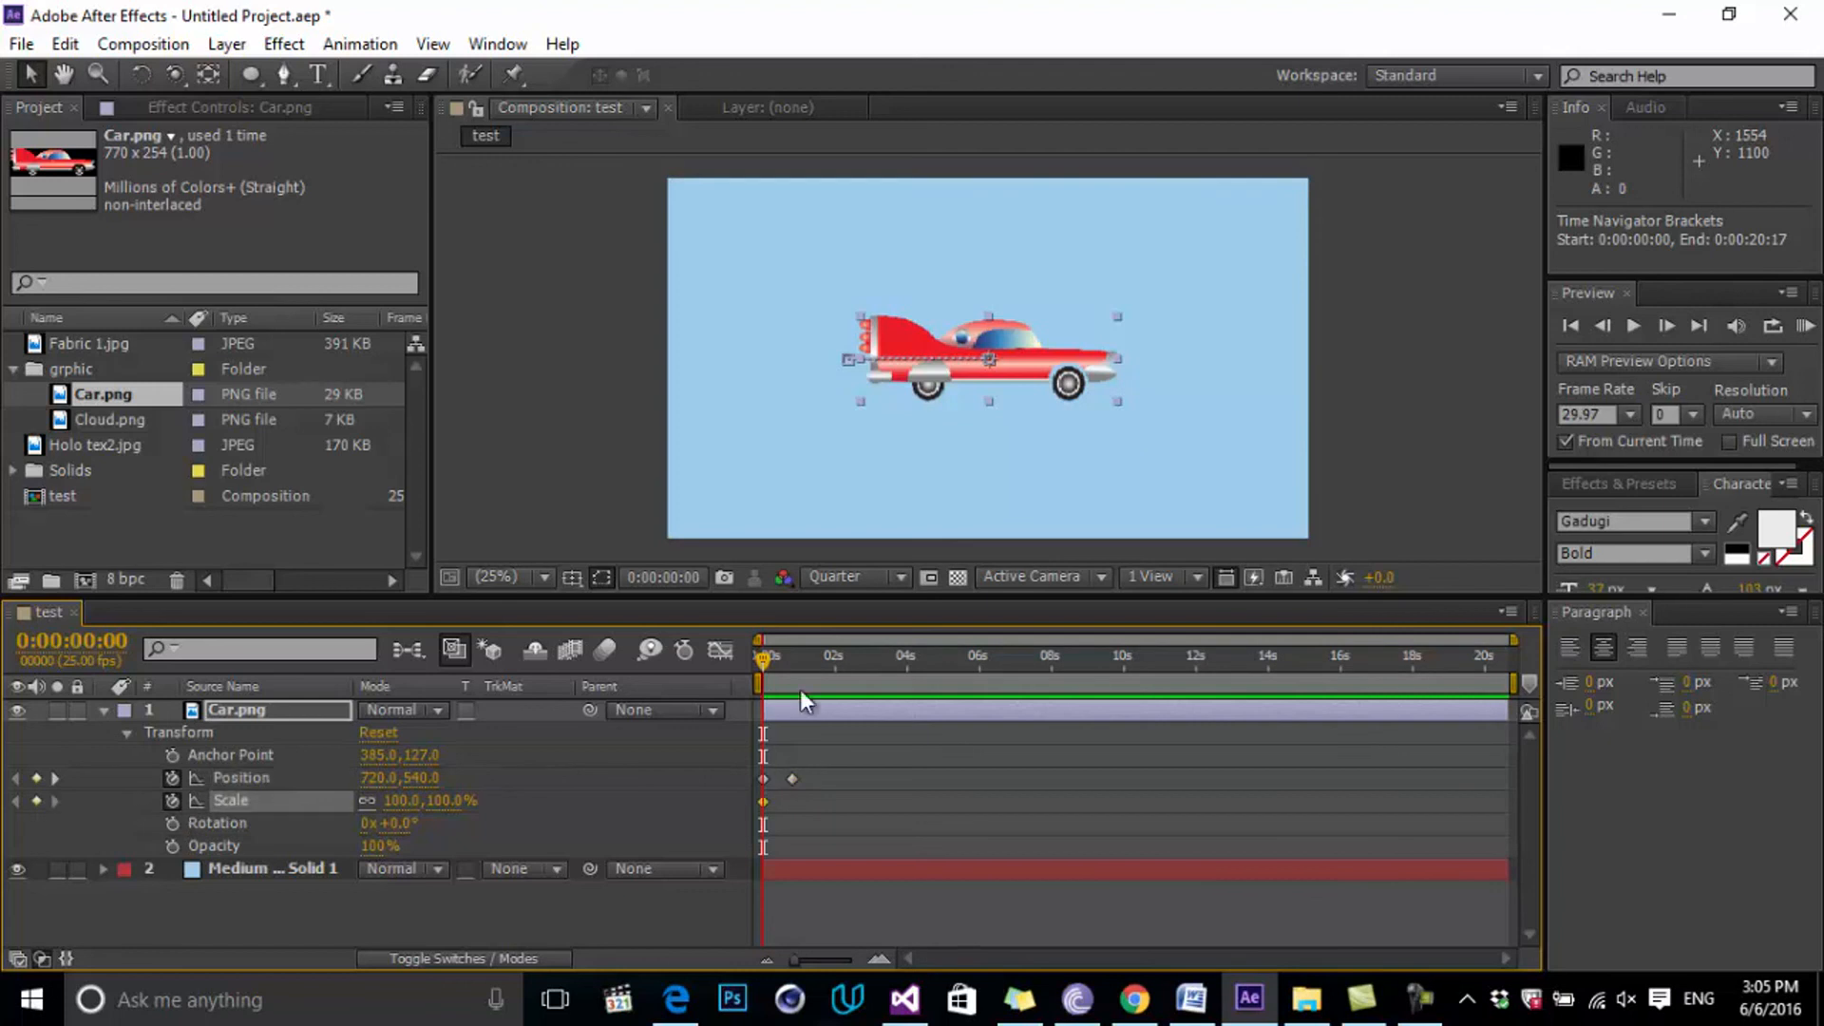
click(789, 660)
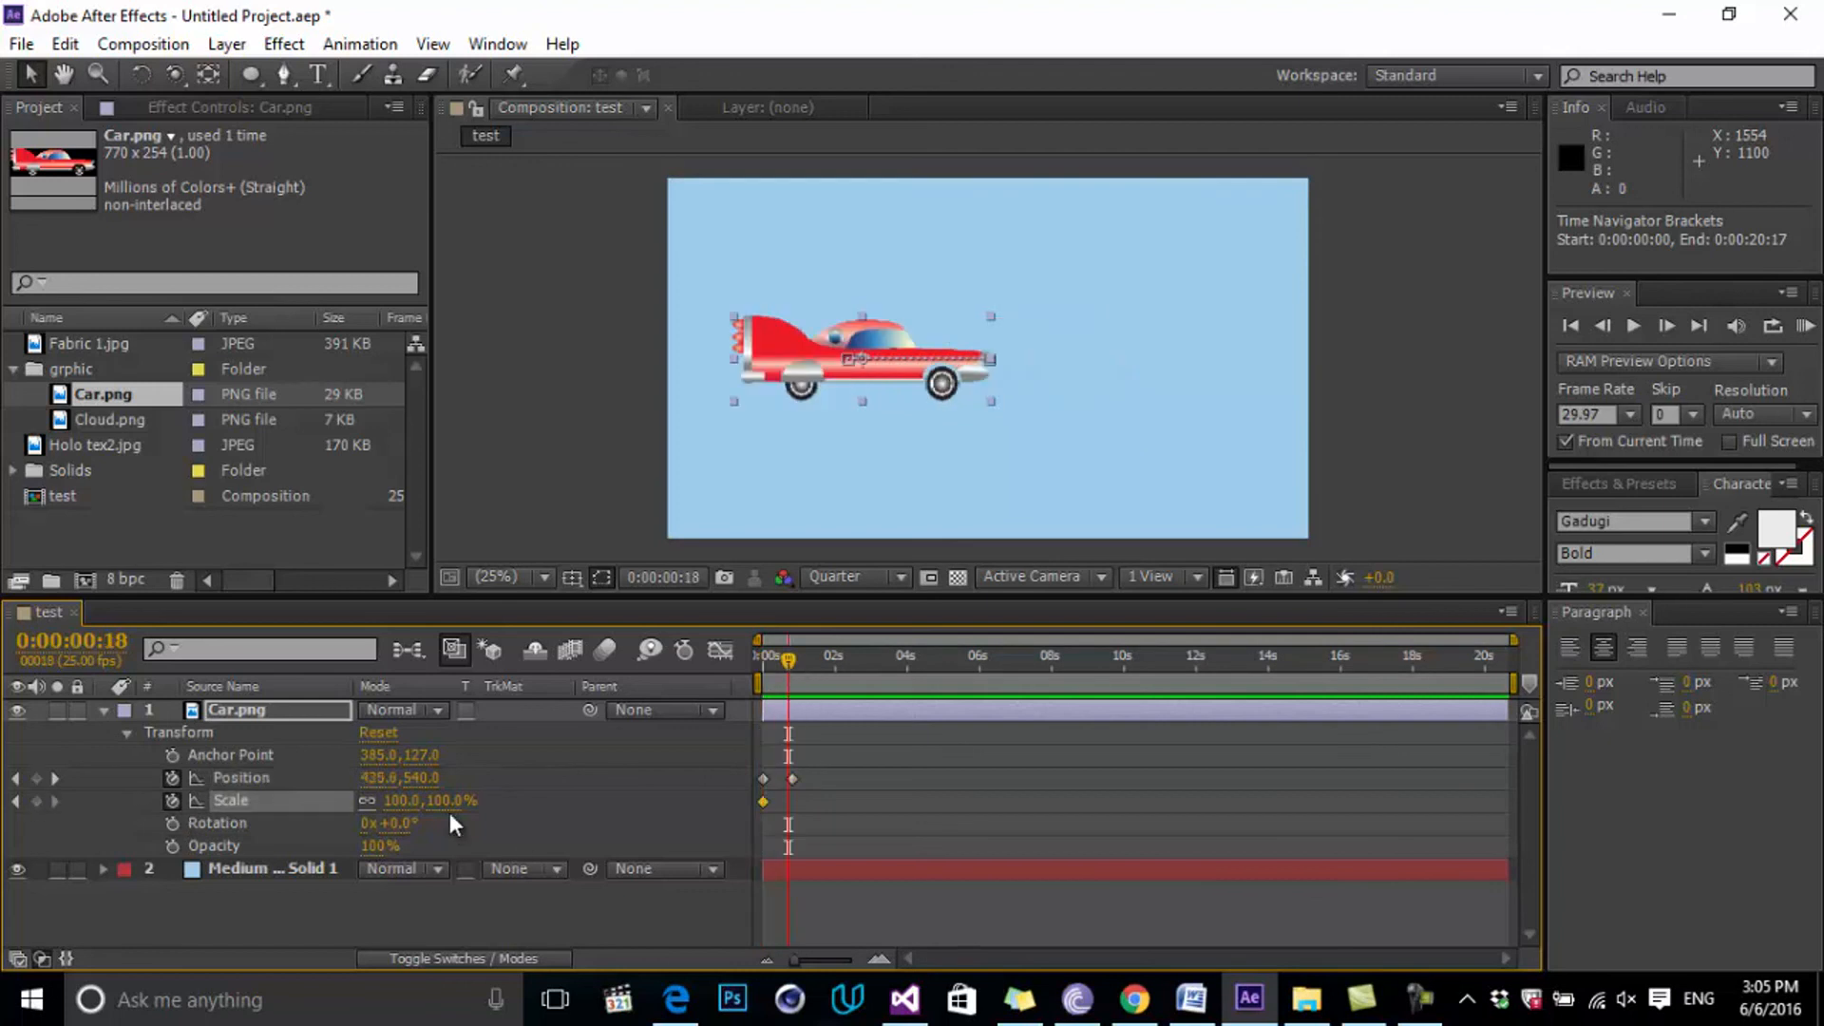
drag(443, 801, 490, 801)
drag(789, 658, 761, 658)
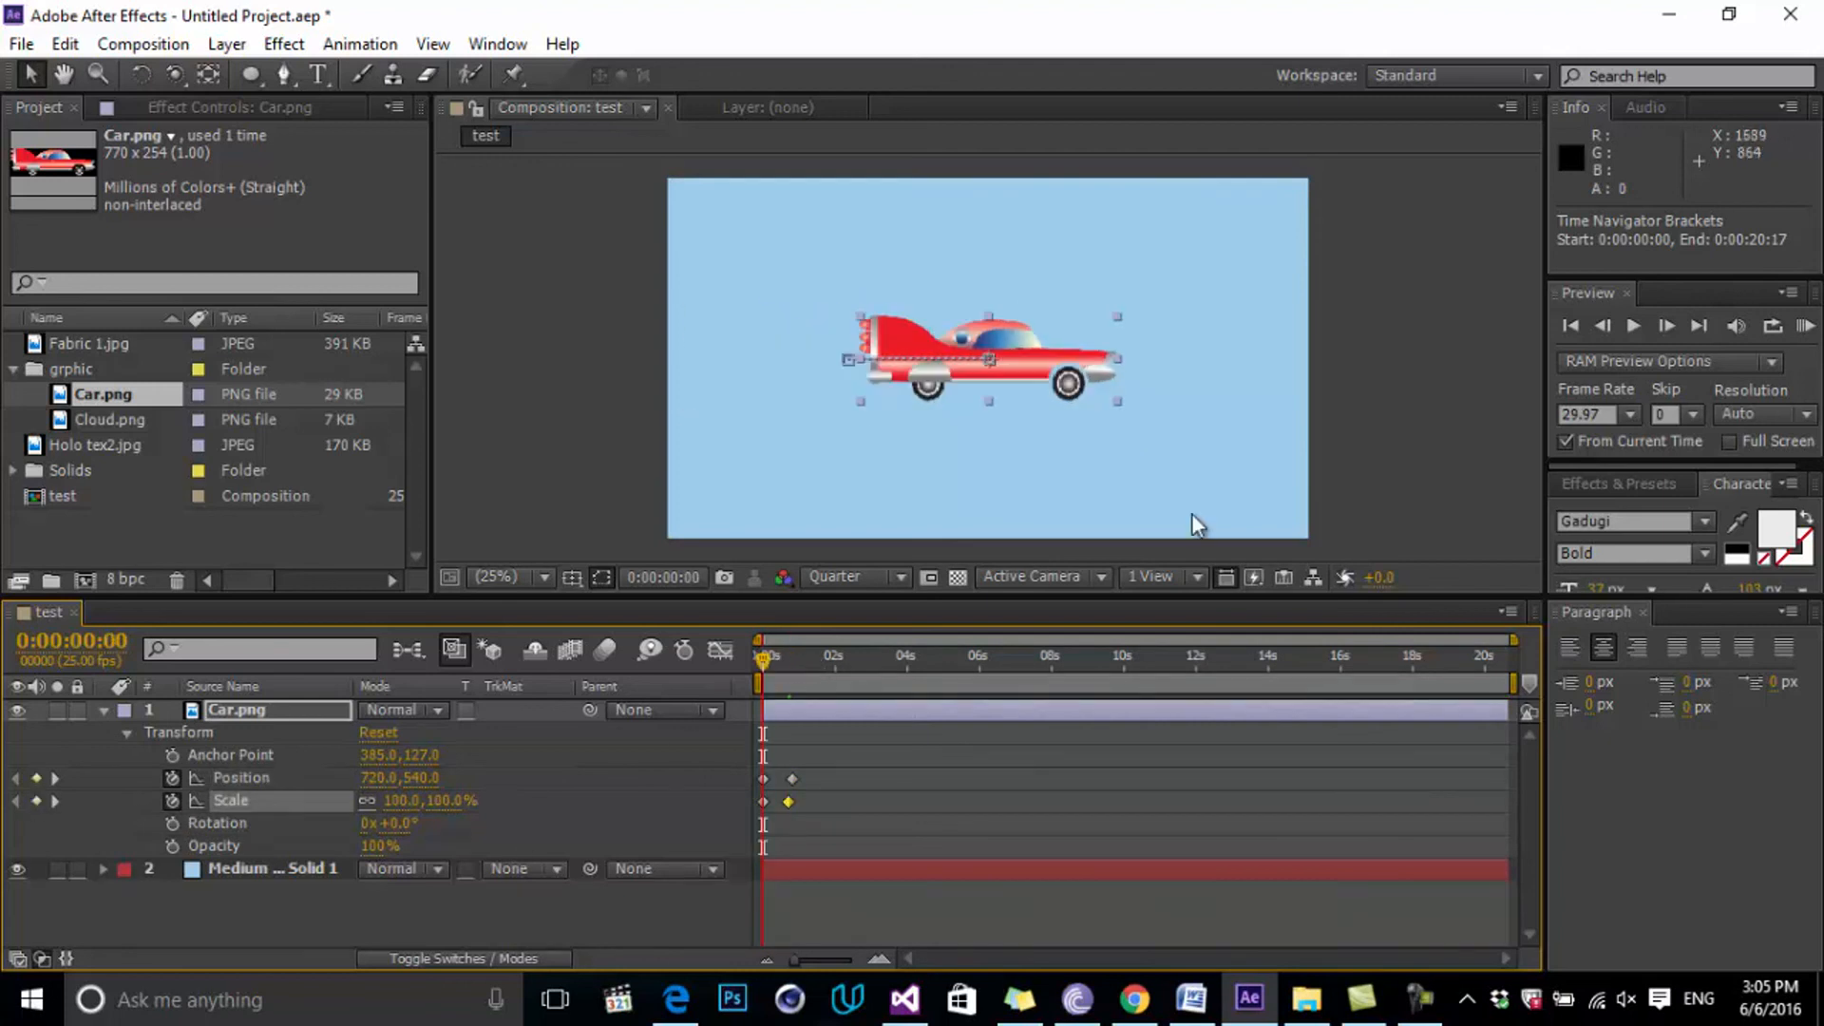
click(1805, 326)
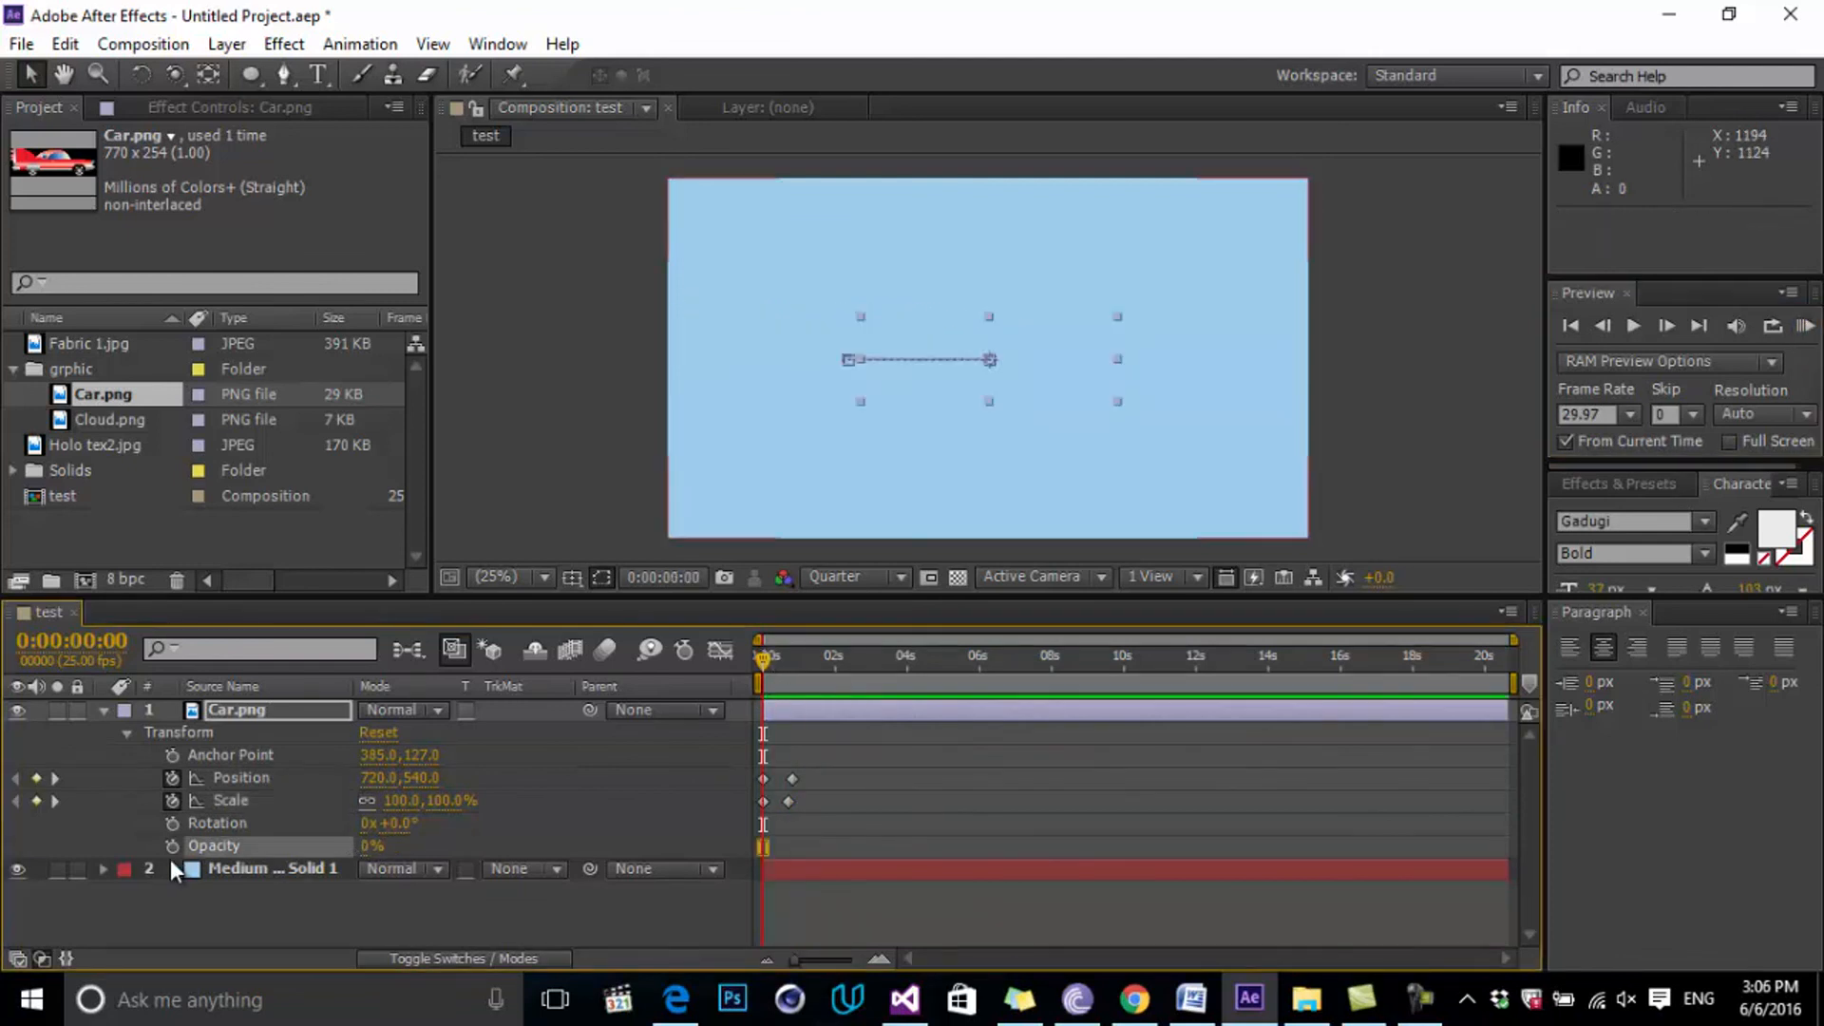
Keyframe the car's Opacity at 0% at 0:00:00:00, raise it to full at 0:00:00:09, and preview the fade-in.
click(172, 845)
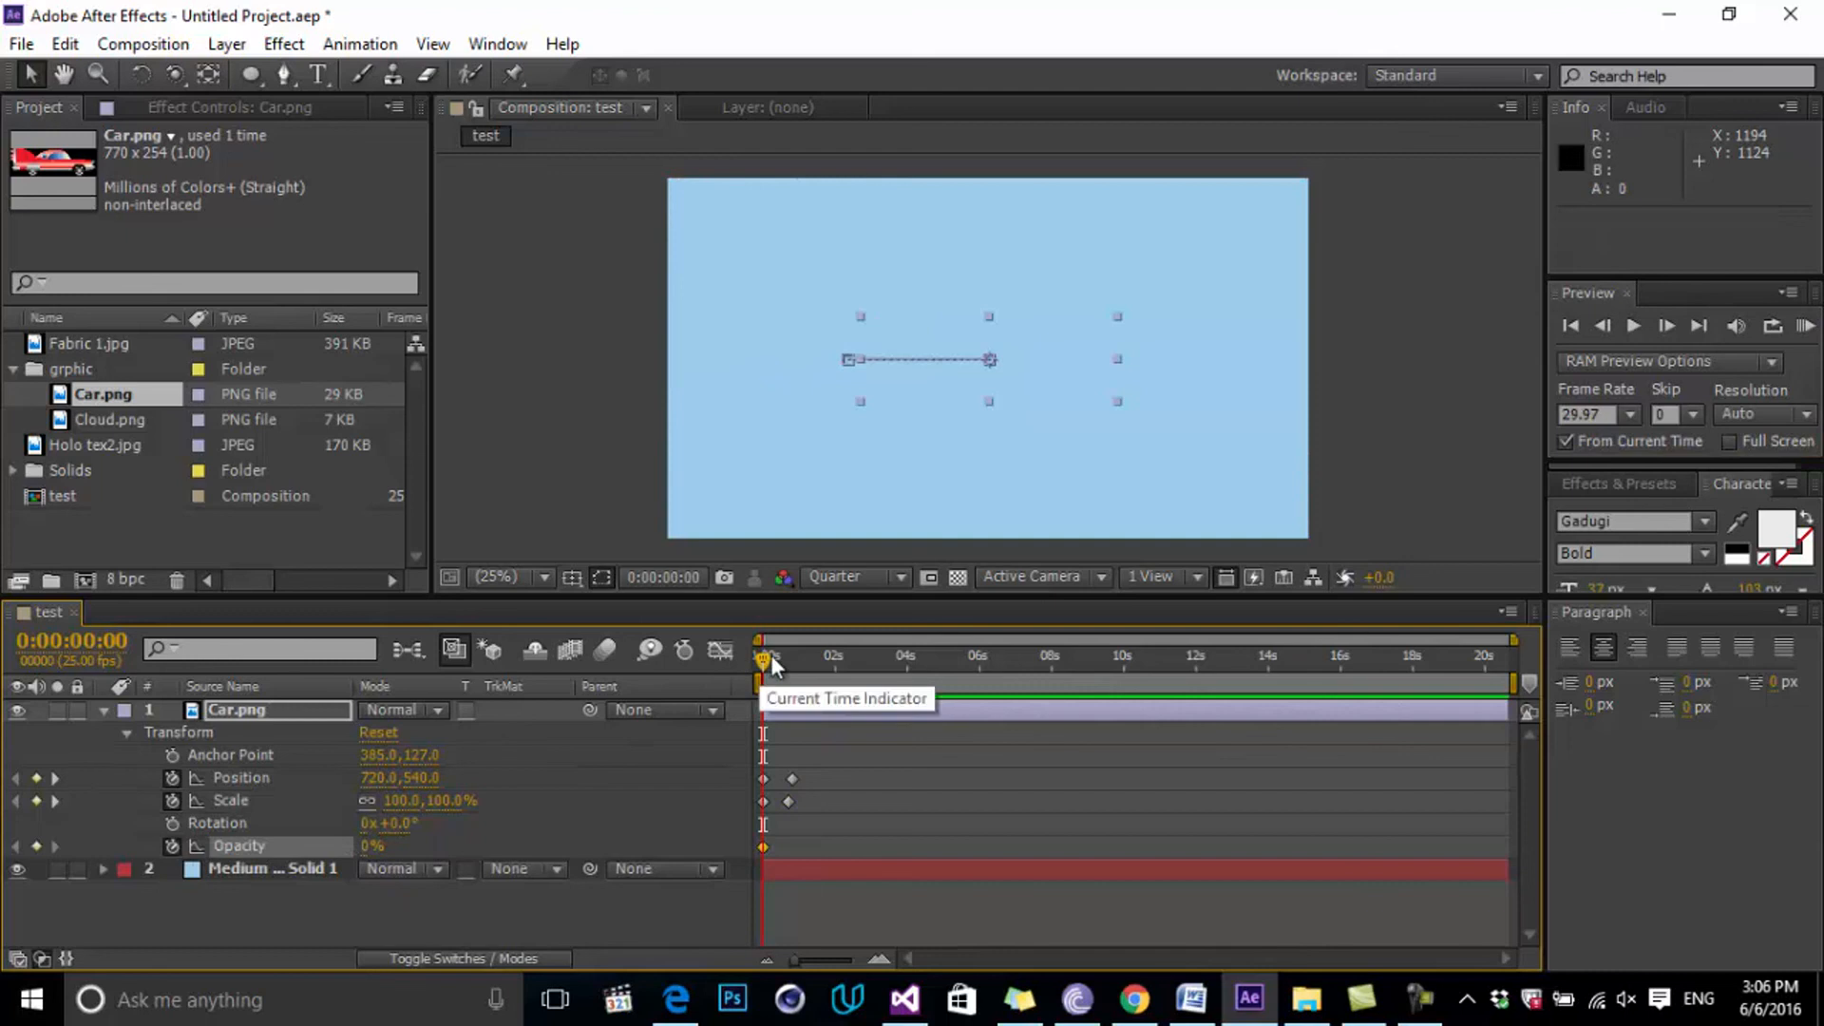
drag(771, 654, 784, 655)
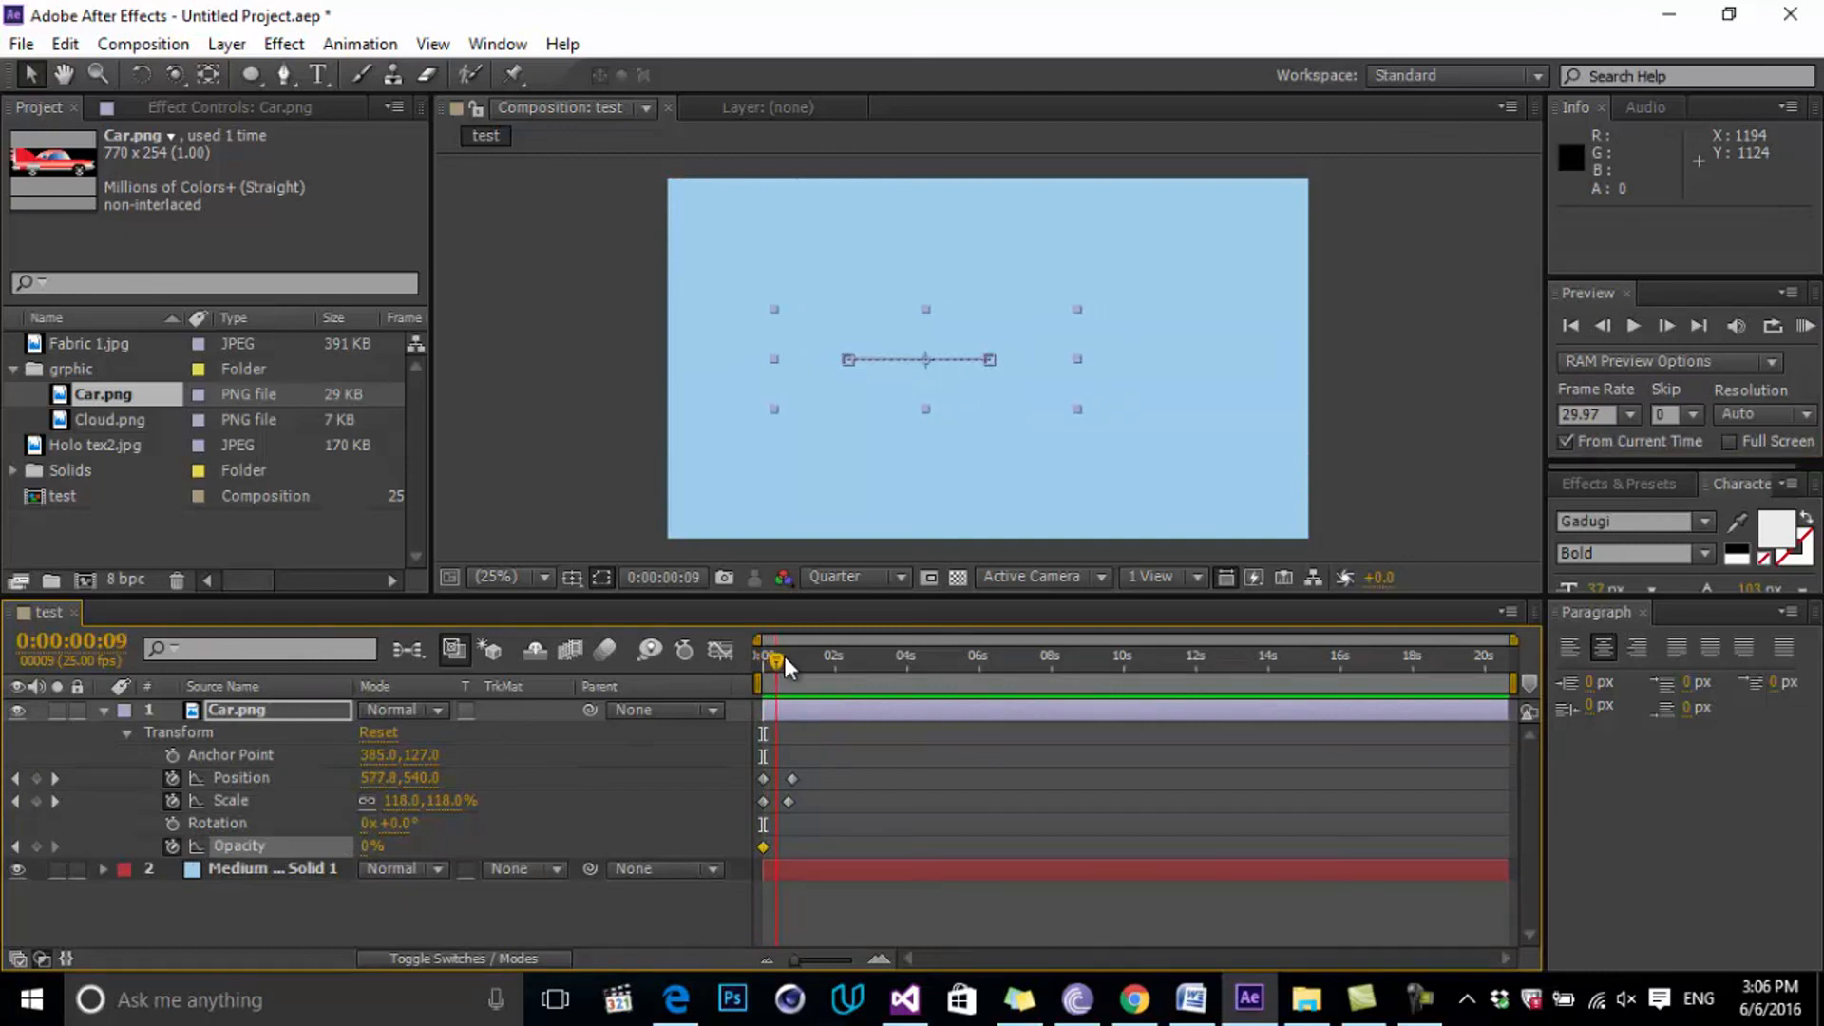
drag(369, 845, 720, 829)
drag(784, 660, 760, 663)
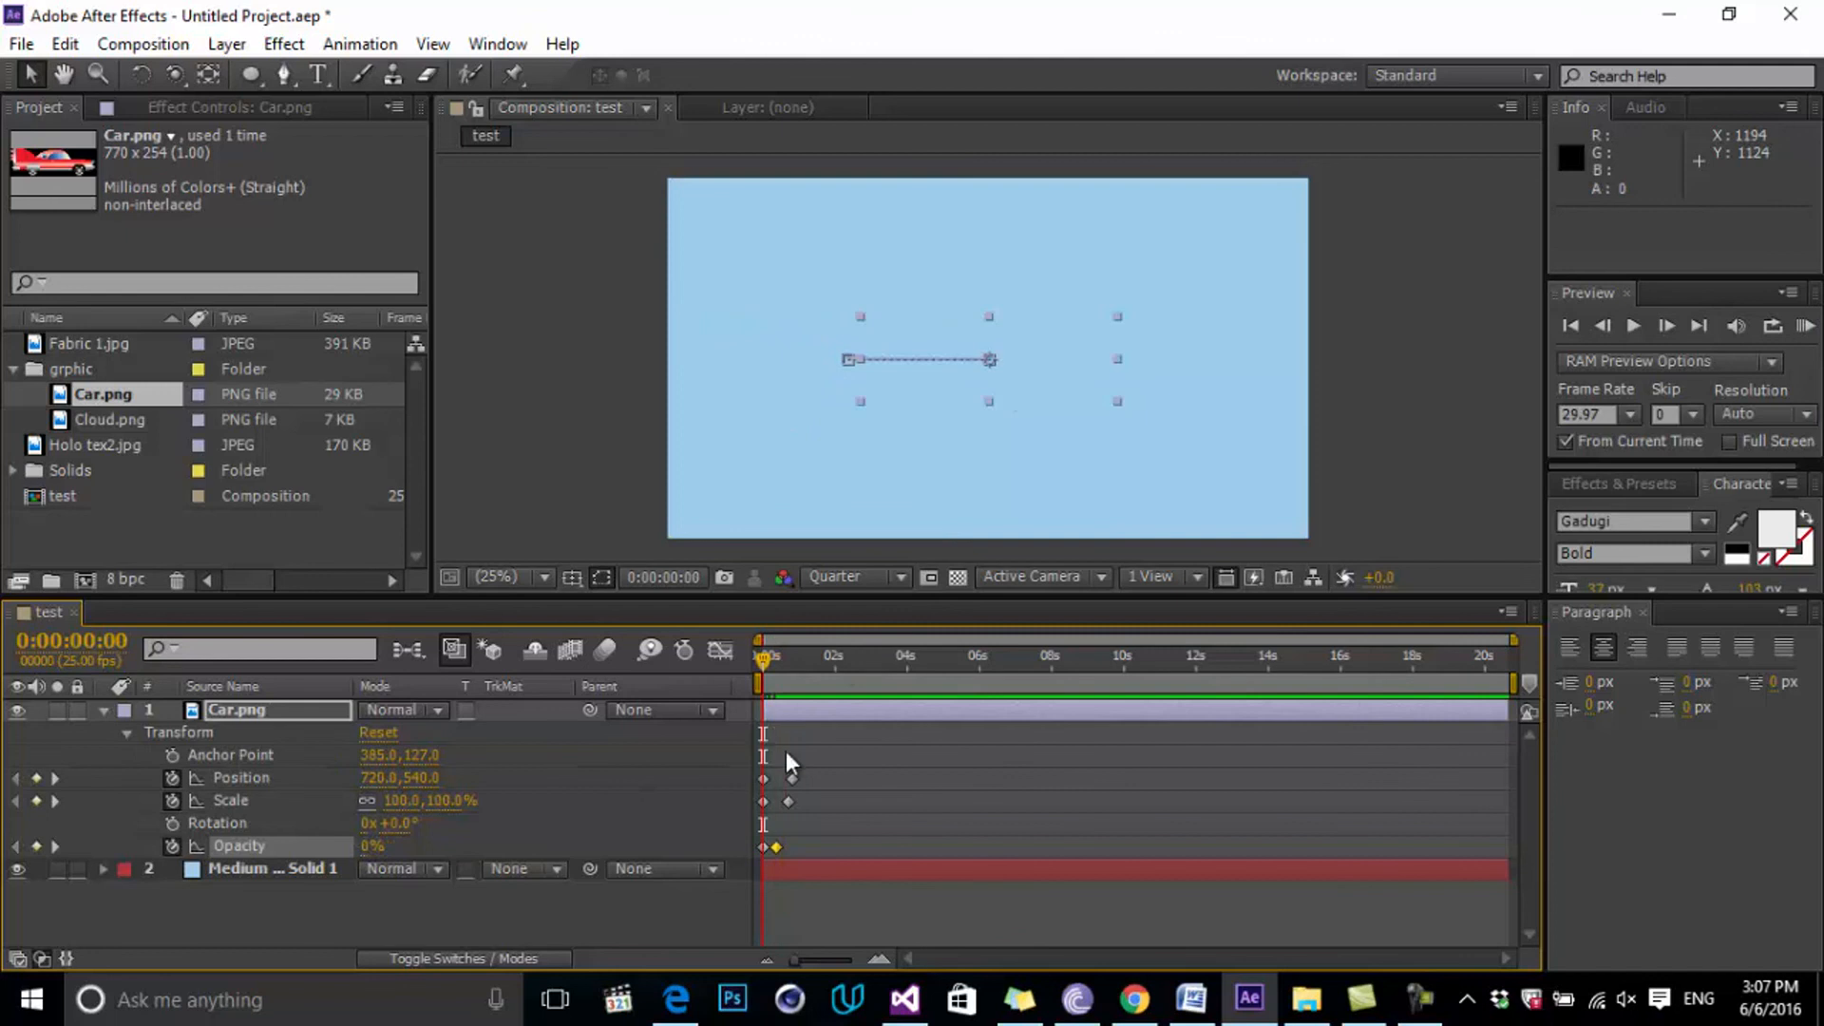
key(space)
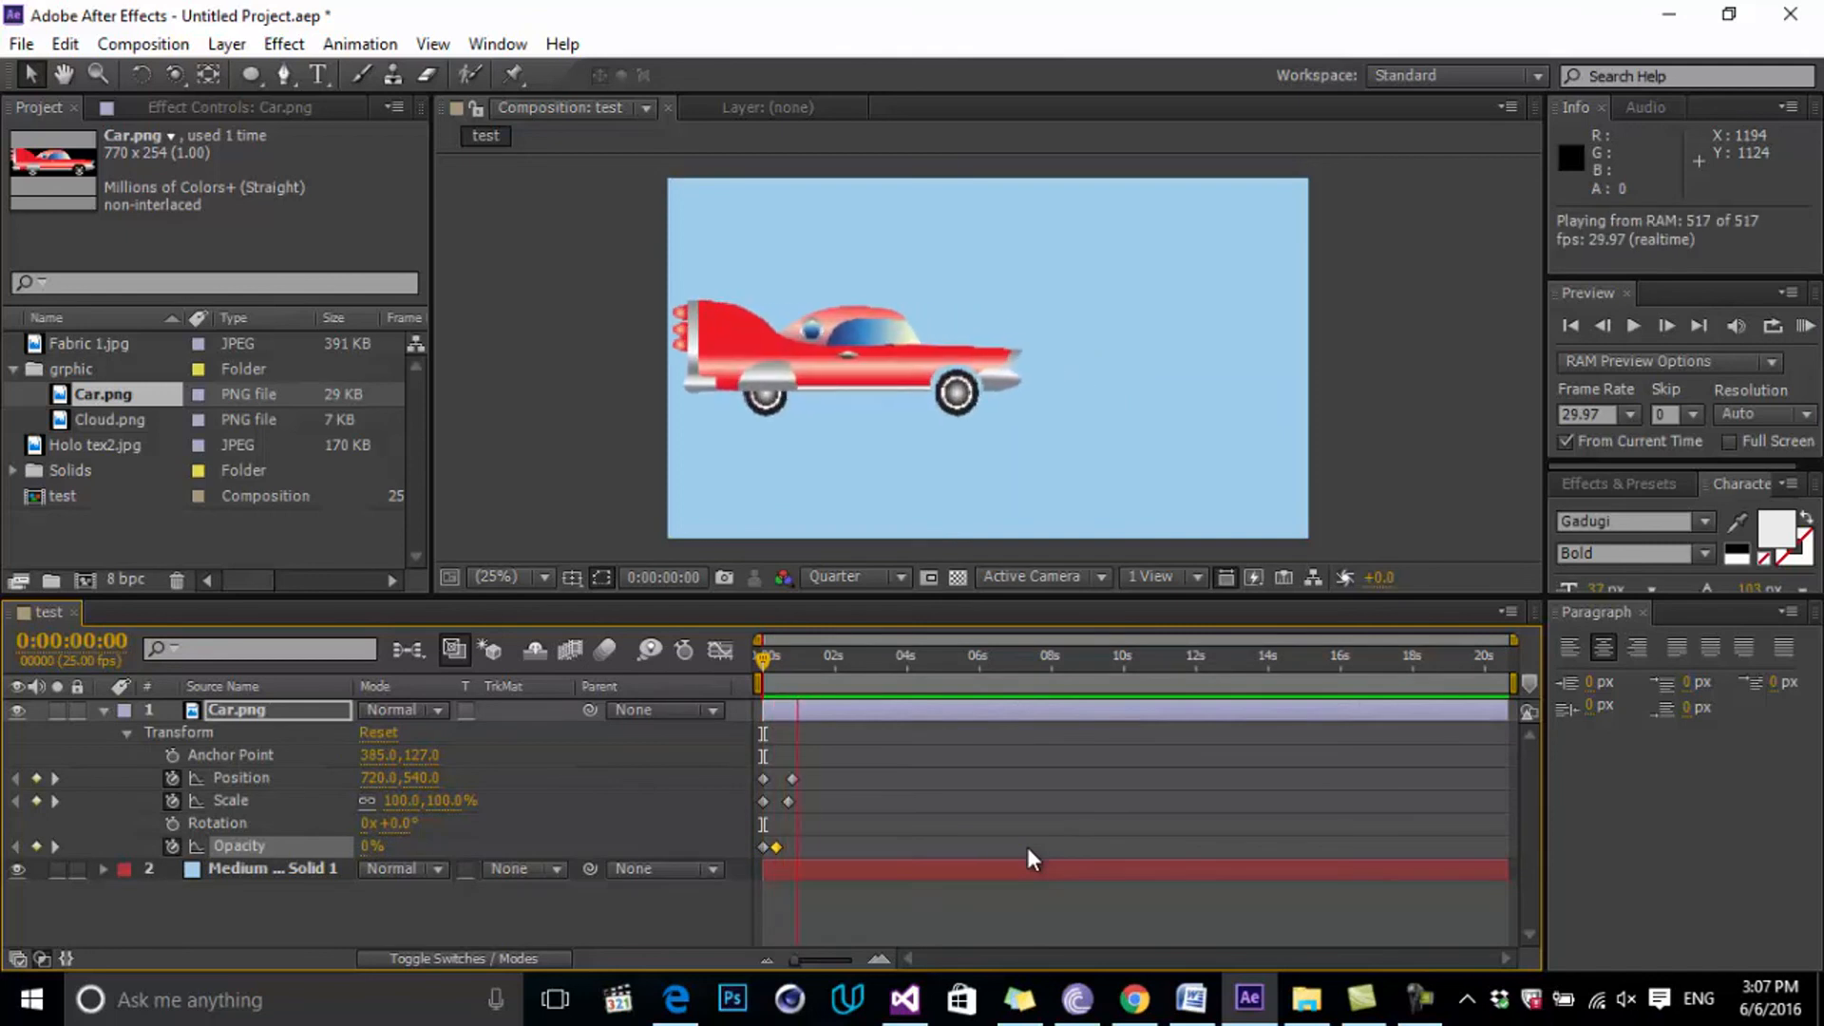
drag(792, 670, 756, 692)
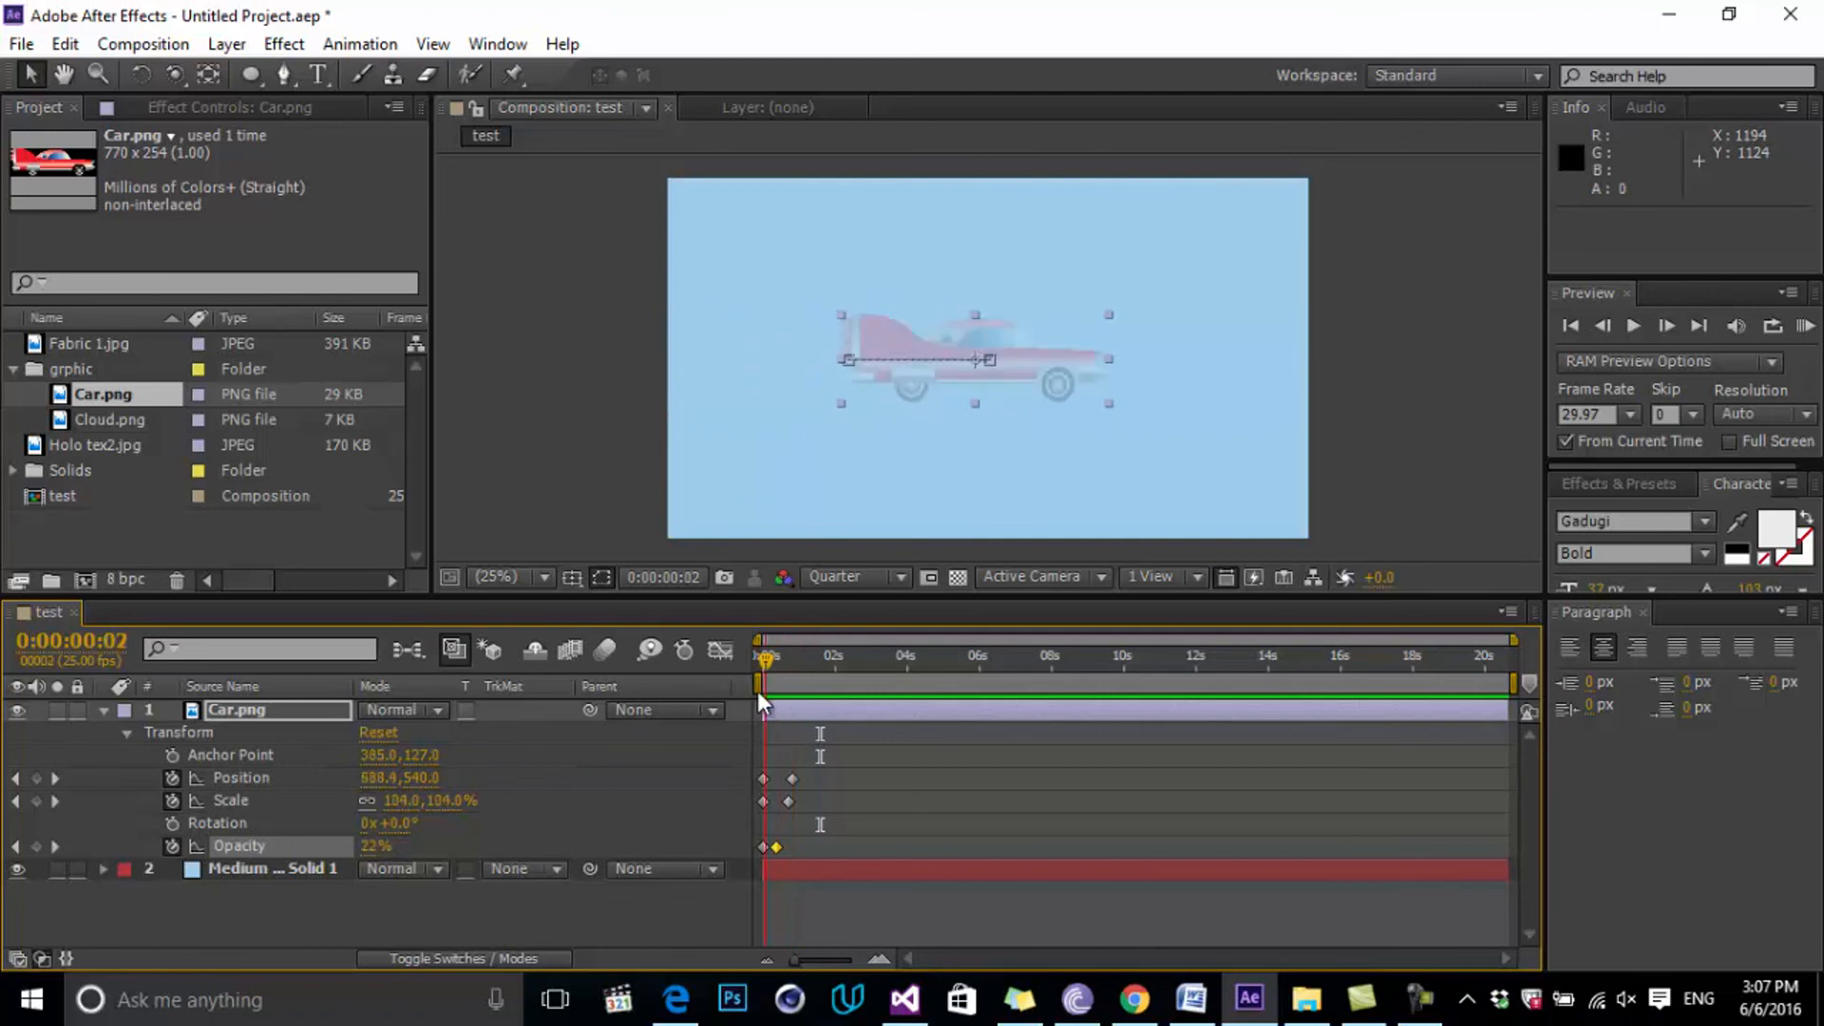
click(857, 756)
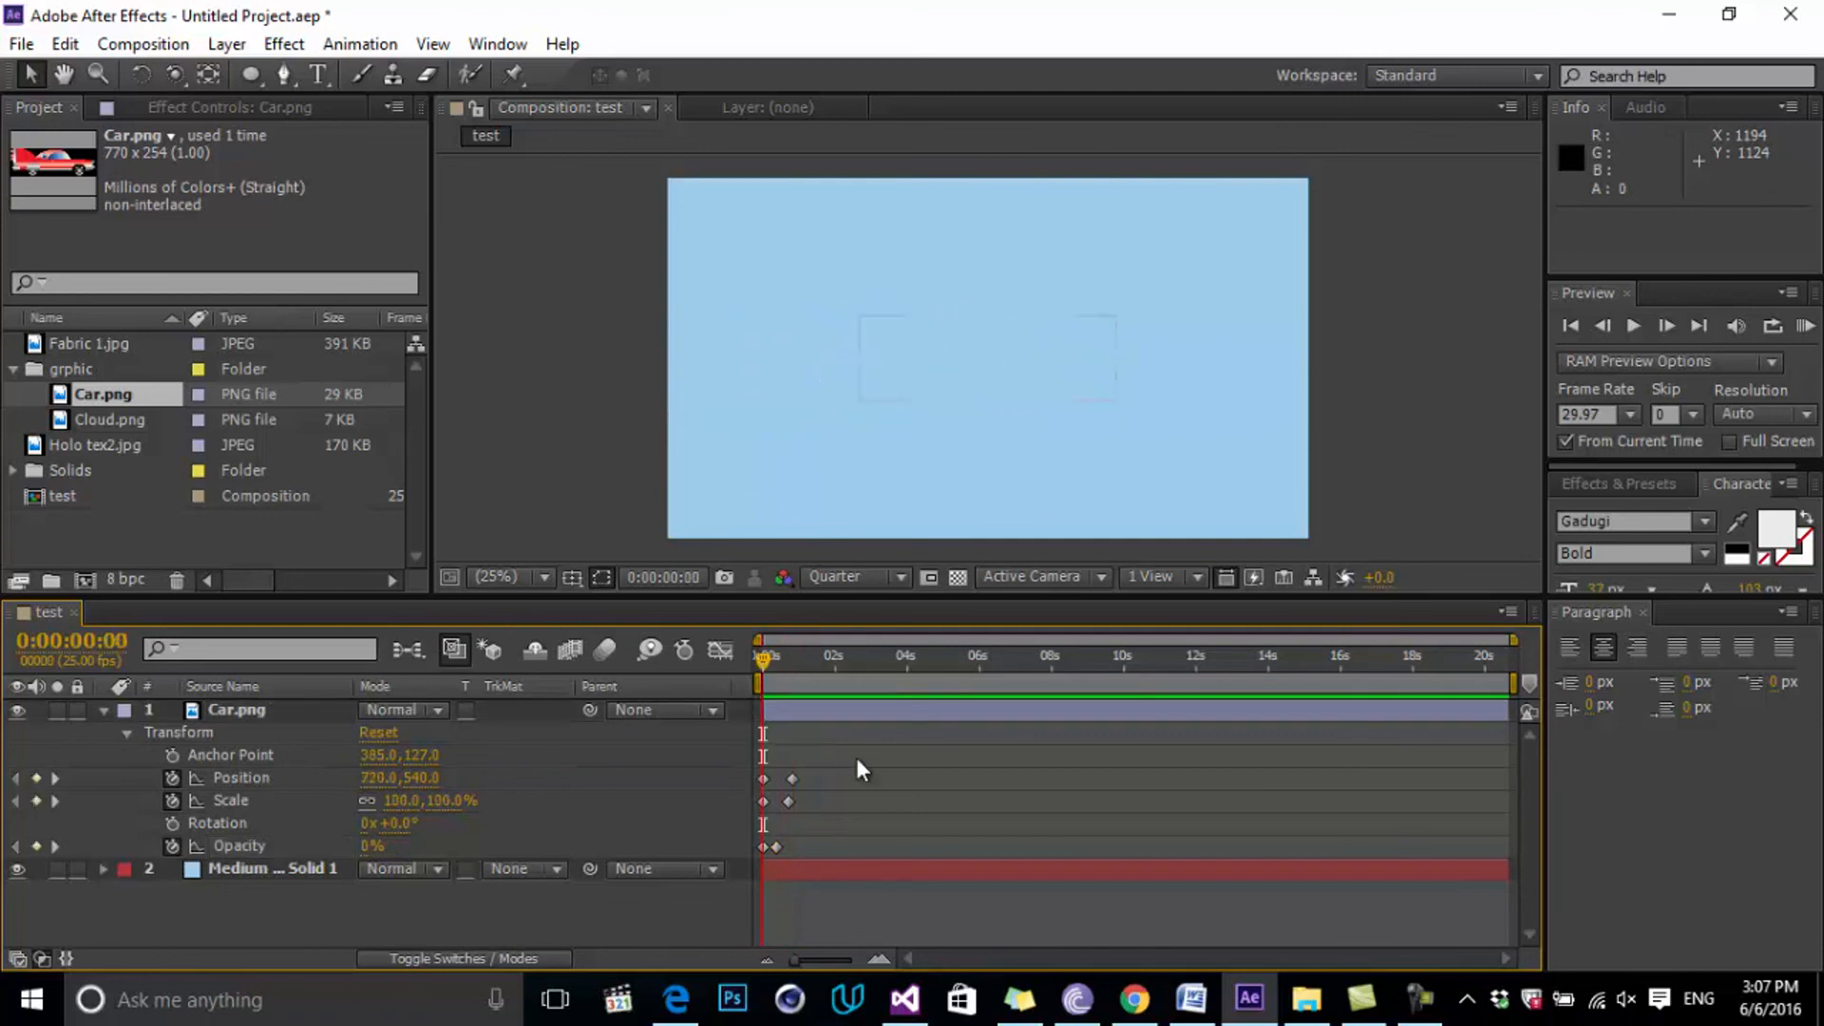